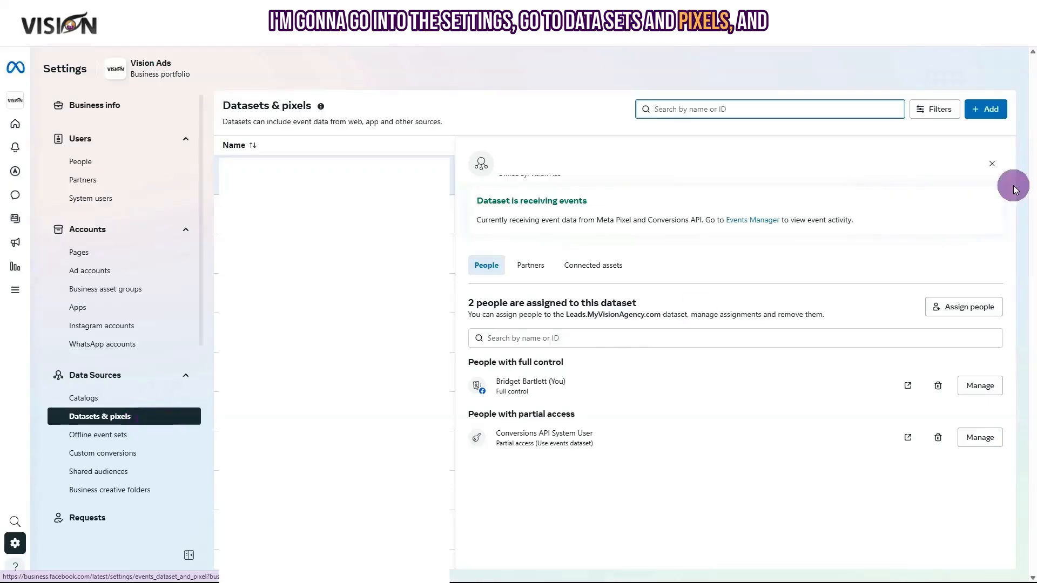
# Add a new dataset named ai.mychosendomain.com and dismiss the creation confirmation.
pyautogui.click(998, 110)
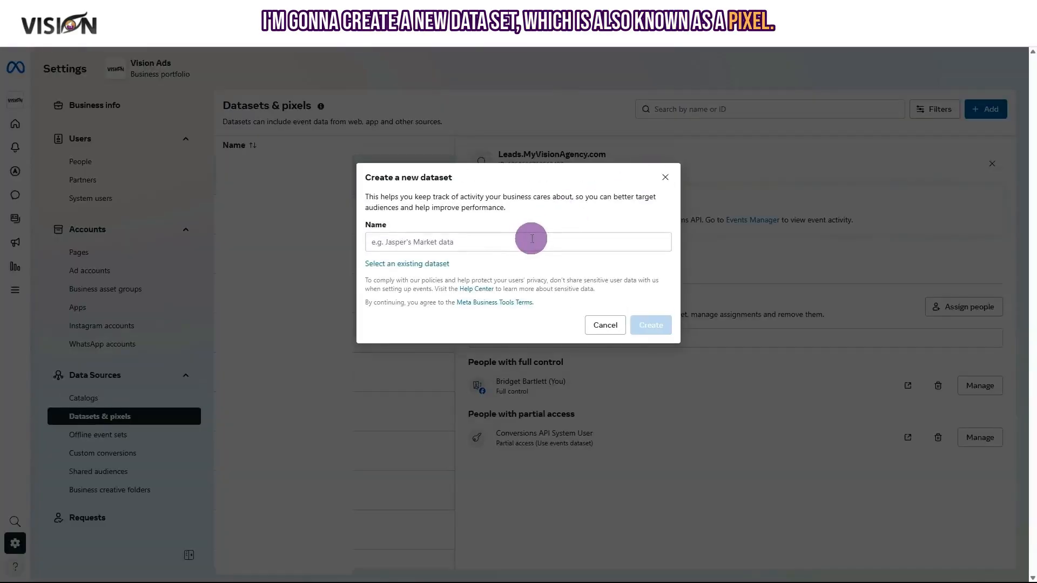
pyautogui.click(474, 239)
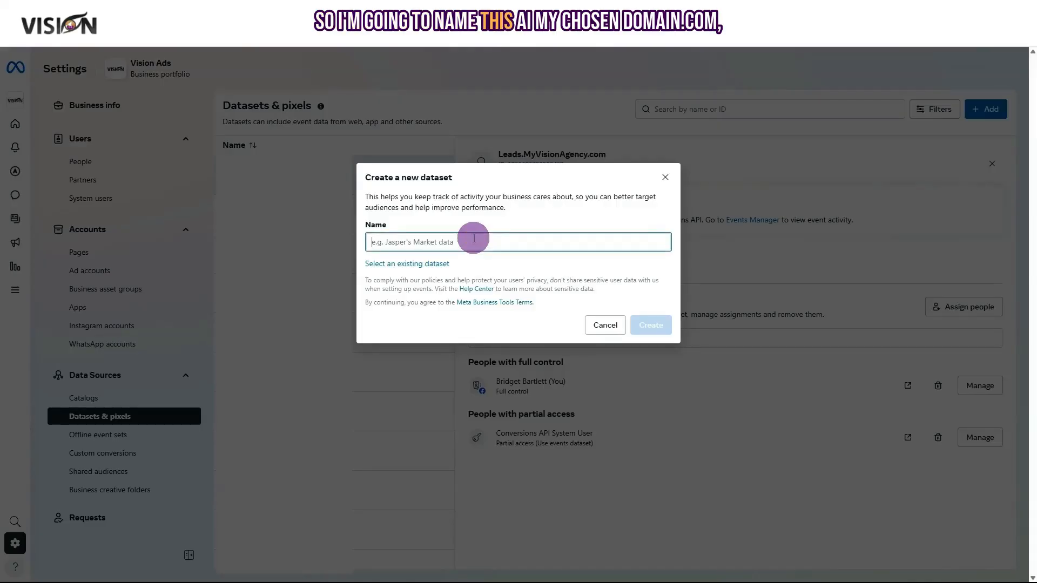
pyautogui.write('ai.m')
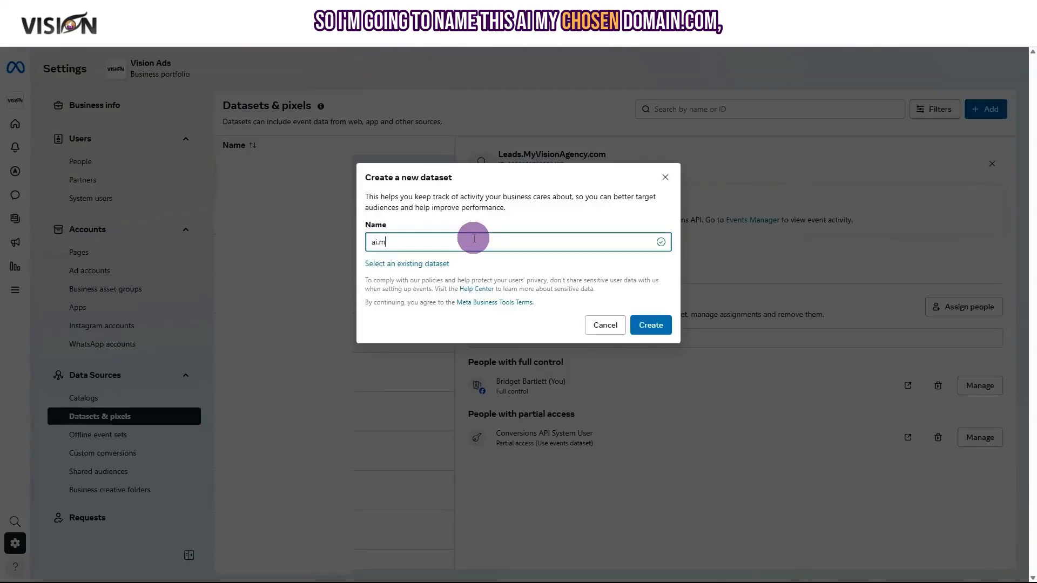
pyautogui.write('yvhosendomain.com')
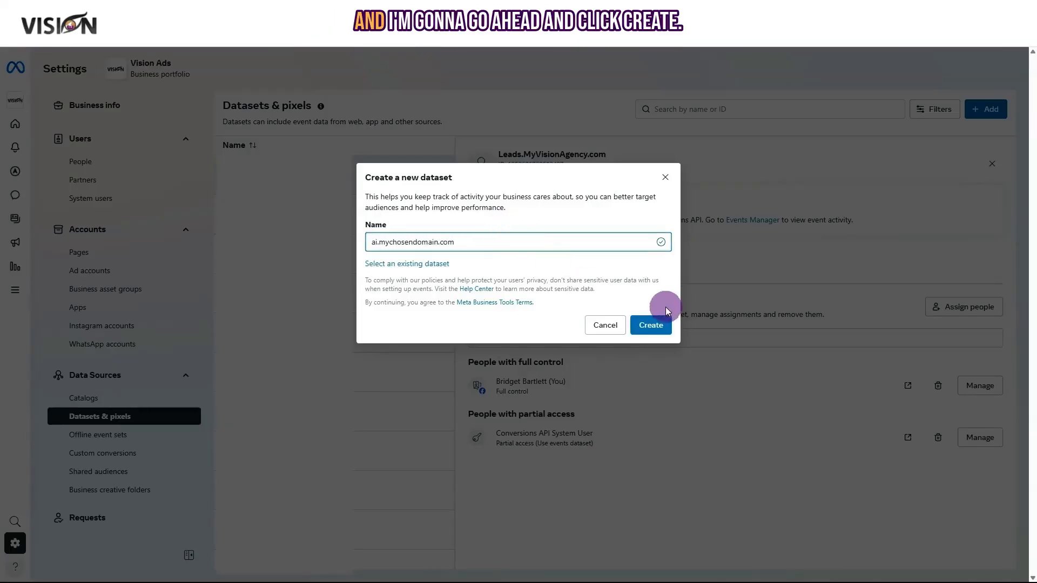
pyautogui.click(649, 330)
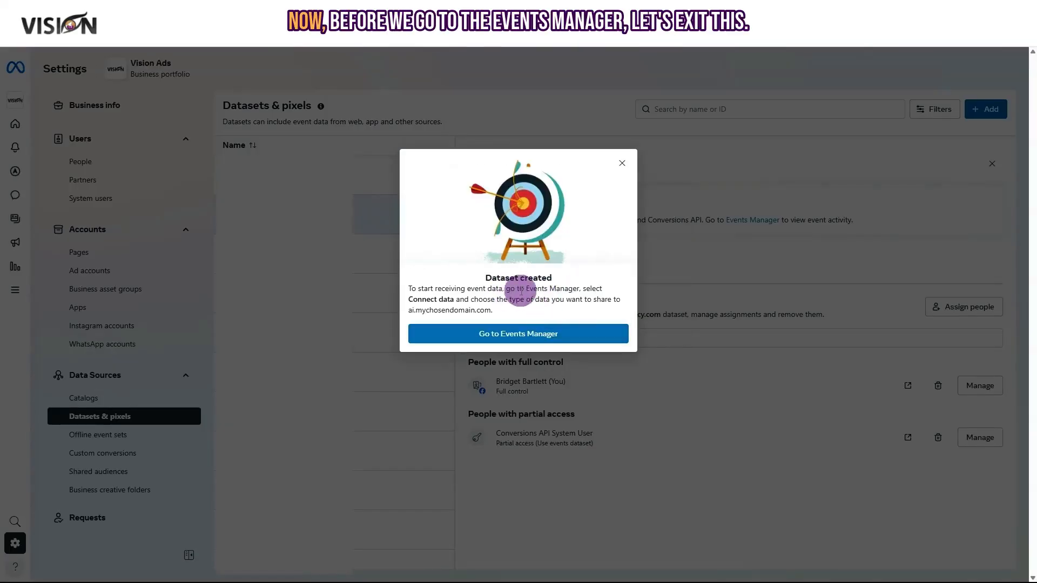
pyautogui.click(623, 163)
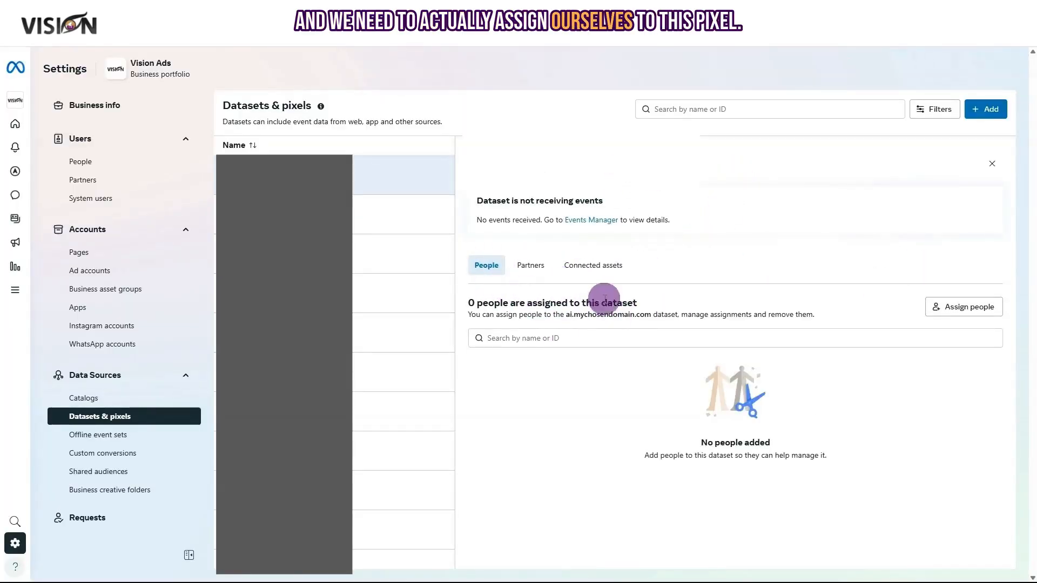
# Assign yourself to the dataset with full Manage events dataset control.
pyautogui.click(983, 311)
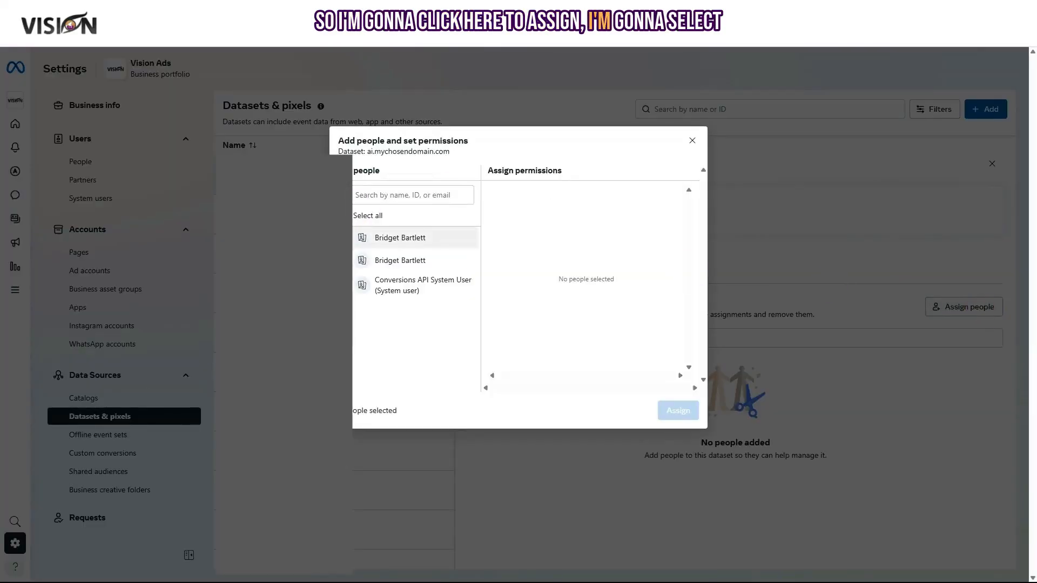
pyautogui.click(356, 234)
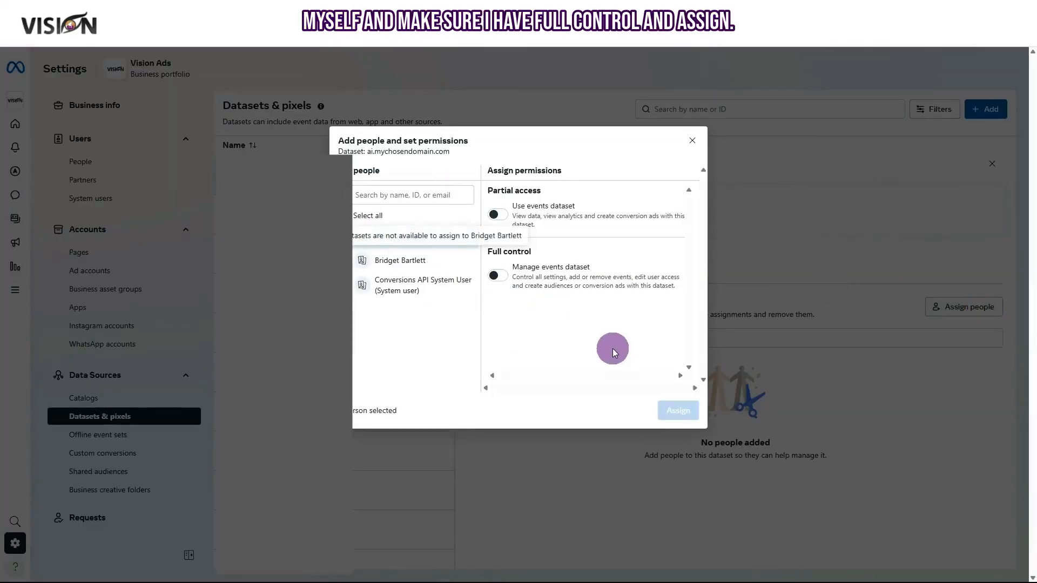
pyautogui.click(498, 276)
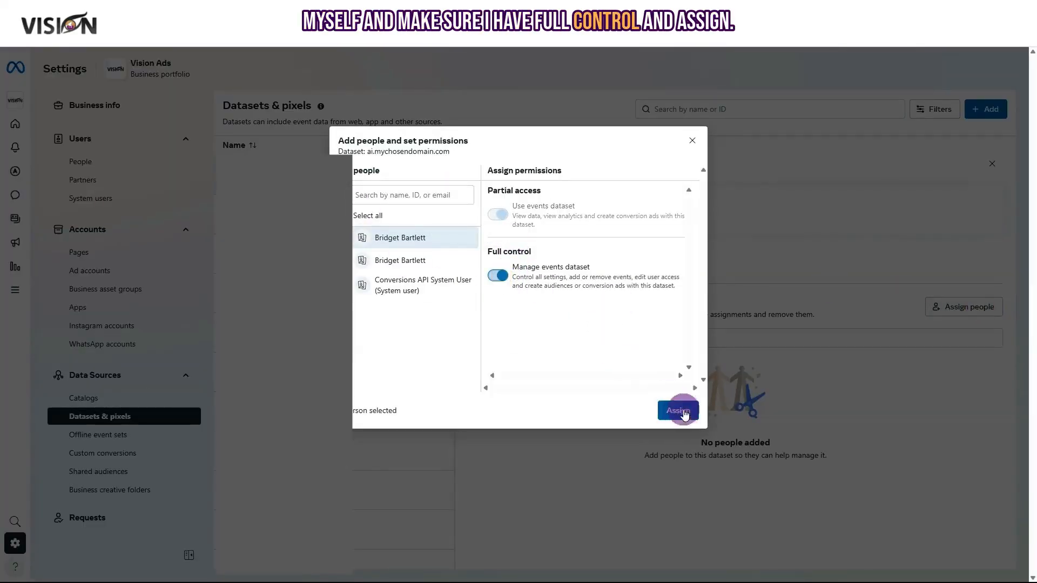
pyautogui.click(679, 409)
pyautogui.click(653, 367)
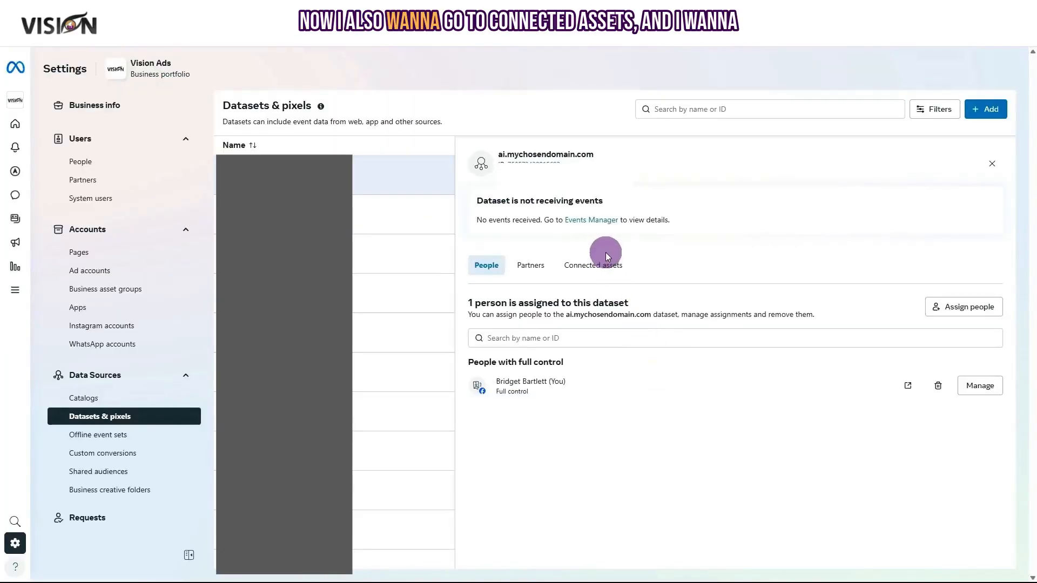
# Connect the MVA ad account to the dataset as a connected asset.
pyautogui.click(618, 270)
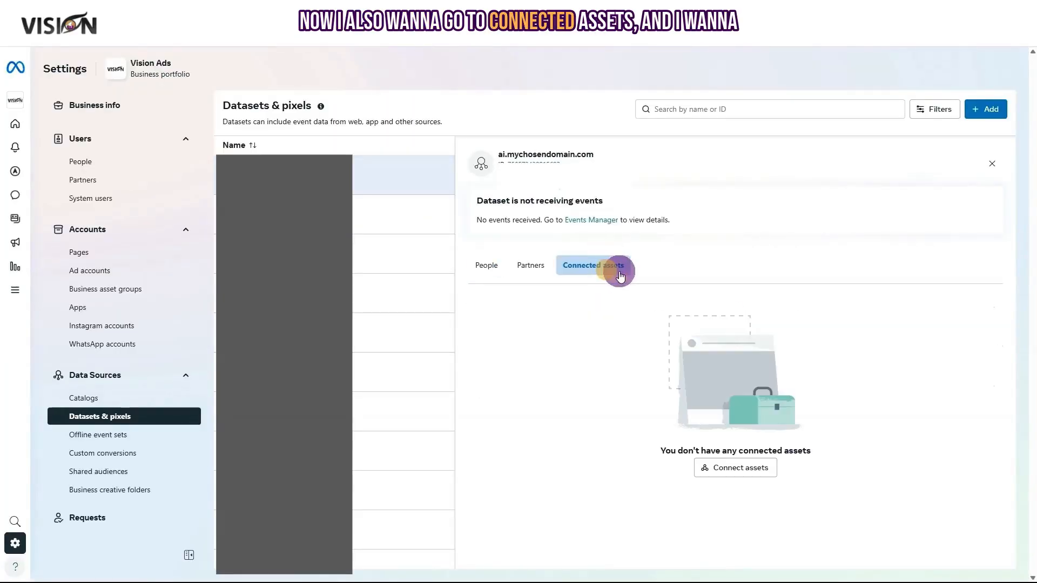
pyautogui.click(737, 472)
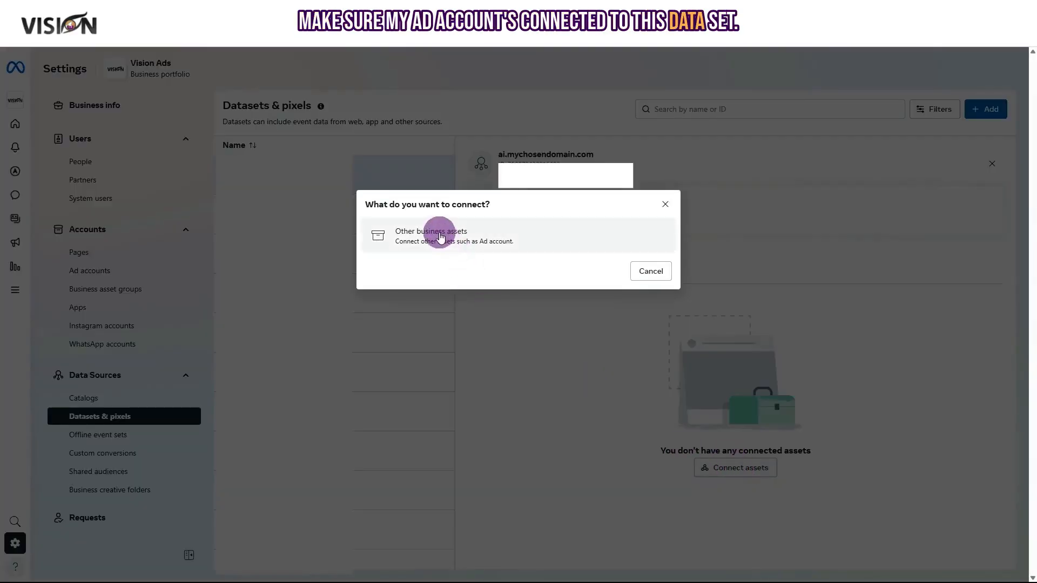
pyautogui.click(439, 233)
pyautogui.click(449, 210)
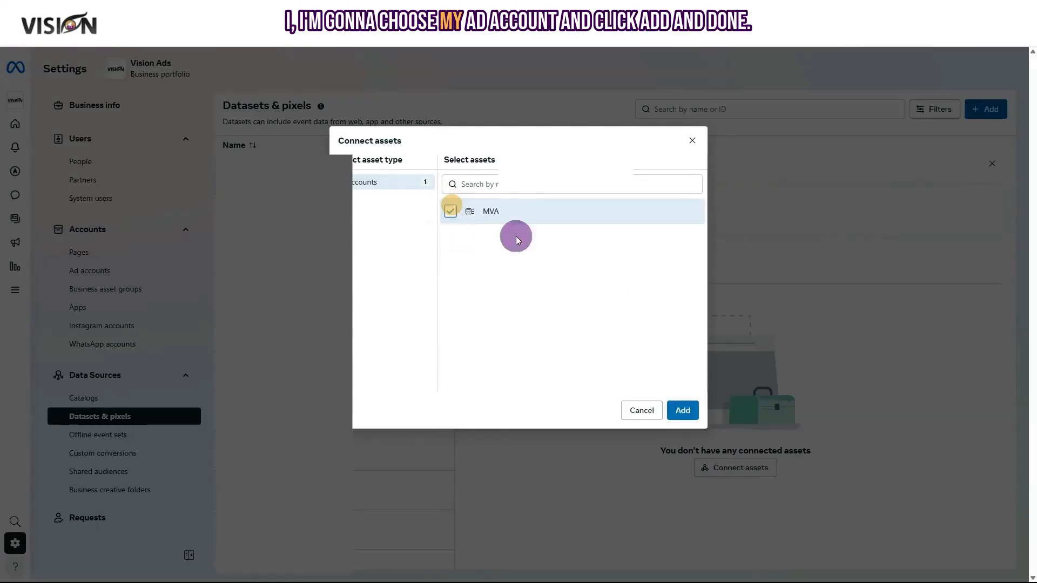
pyautogui.click(683, 410)
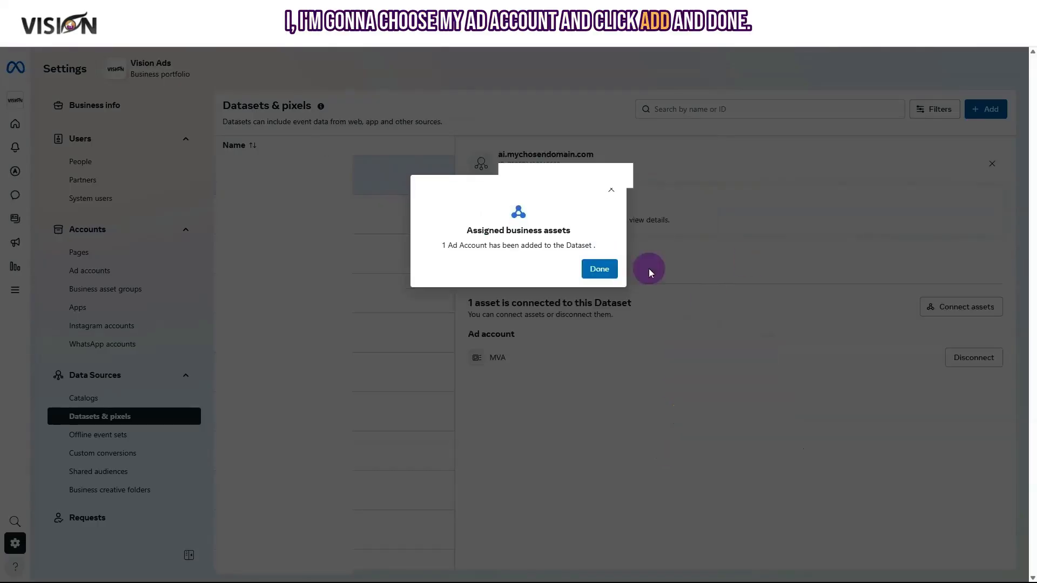
pyautogui.click(597, 269)
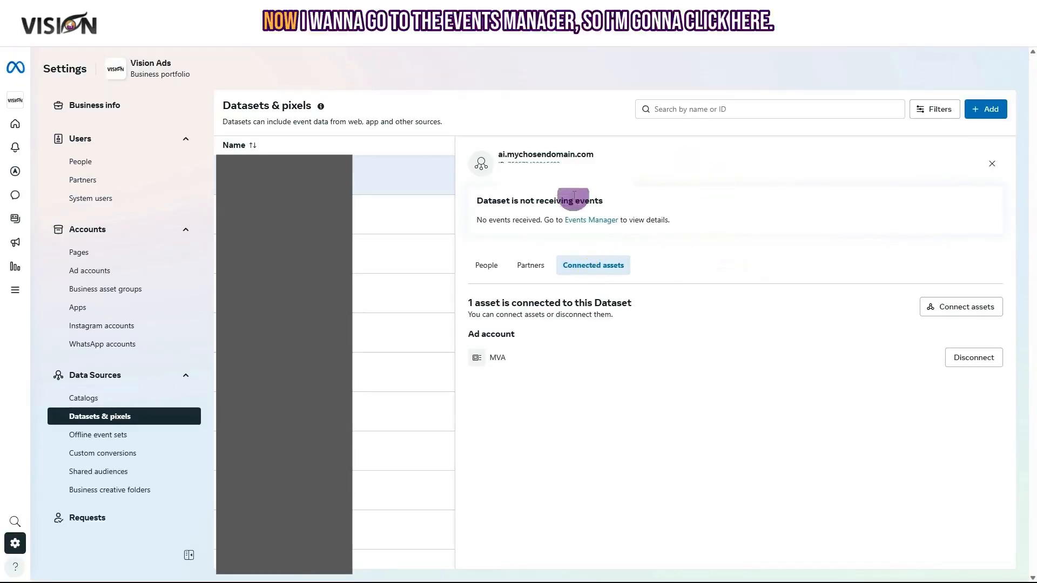
# In Events Manager, set up the Meta Pixel by manual code installation and copy the base code.
pyautogui.click(597, 220)
pyautogui.scroll(-1, 630, 378)
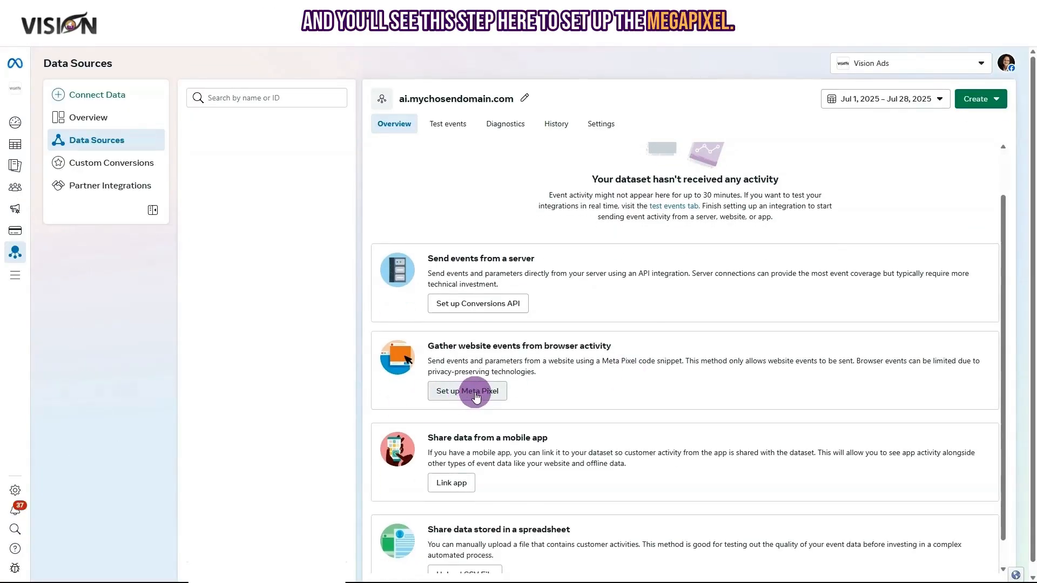
pyautogui.click(475, 396)
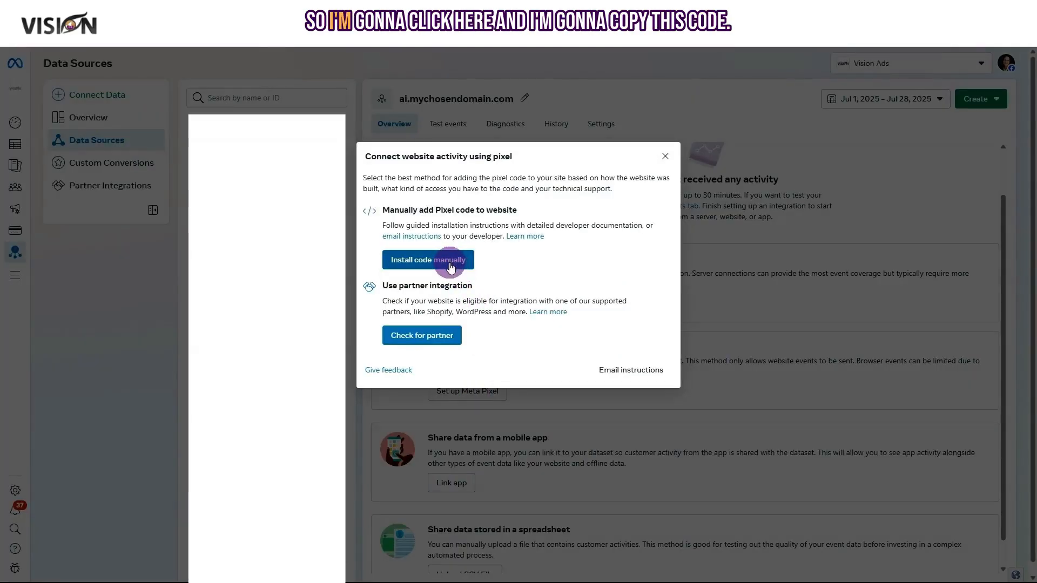
pyautogui.click(450, 263)
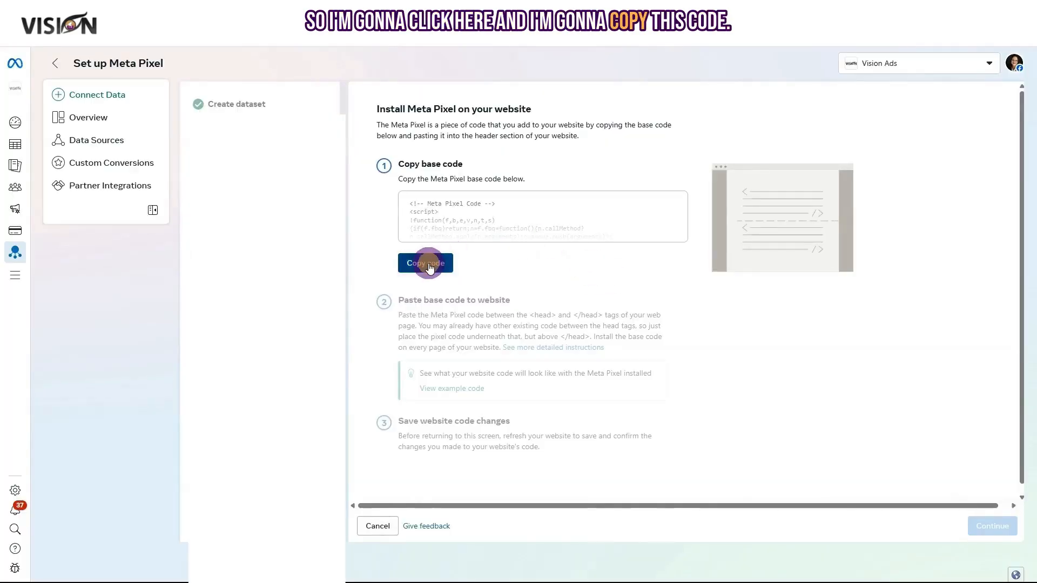
pyautogui.click(424, 261)
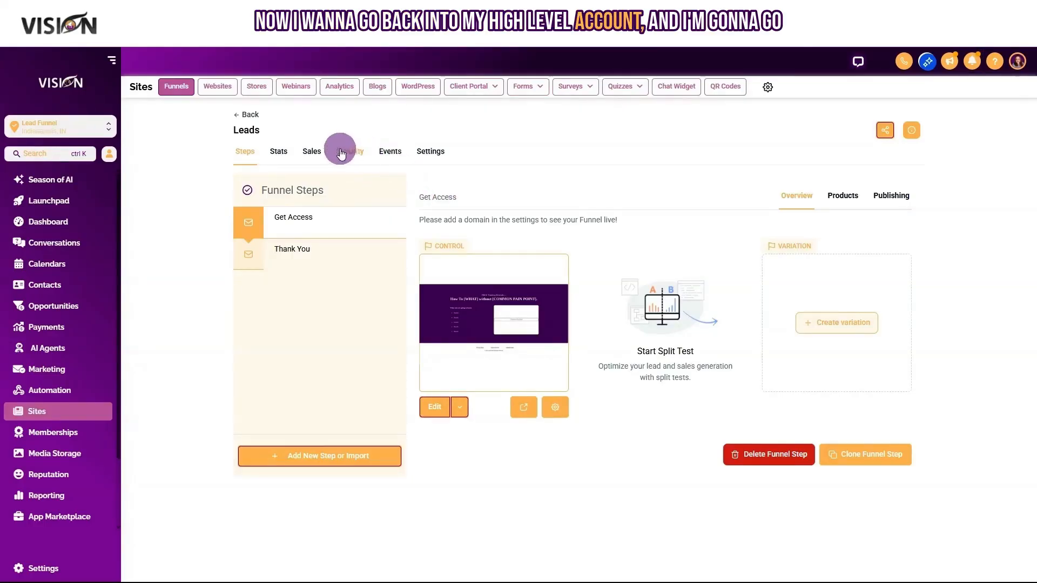
# Paste the Meta Pixel base code into the Leads funnel's Settings head tracking code box.
pyautogui.click(431, 152)
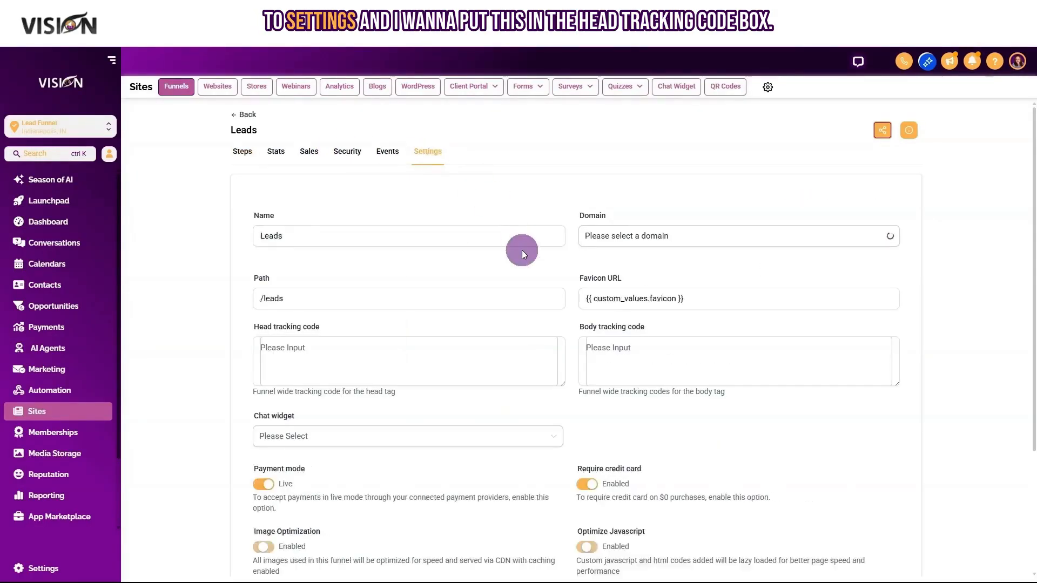
pyautogui.click(282, 346)
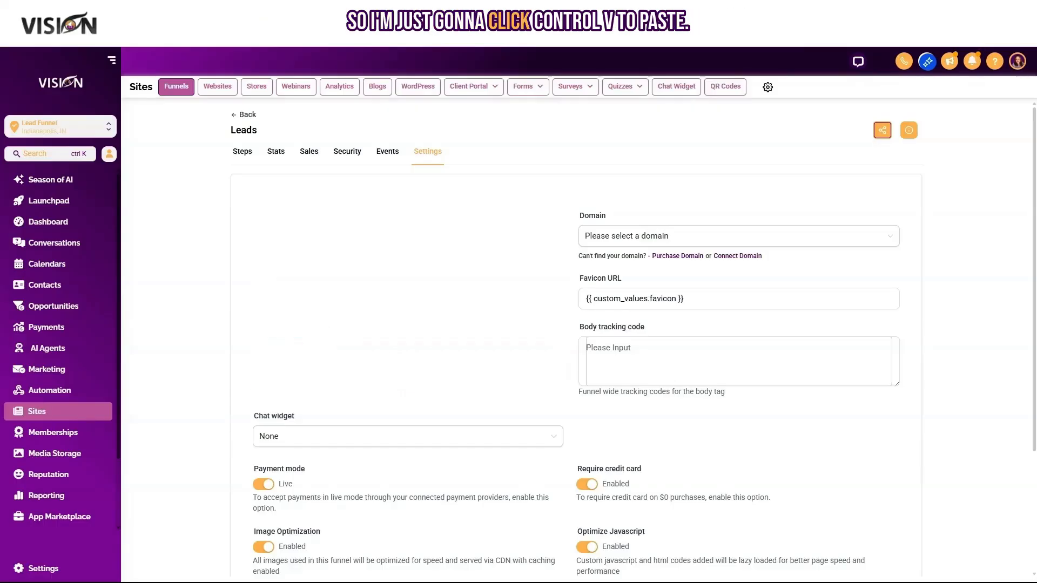
pyautogui.scroll(-3, 899, 410)
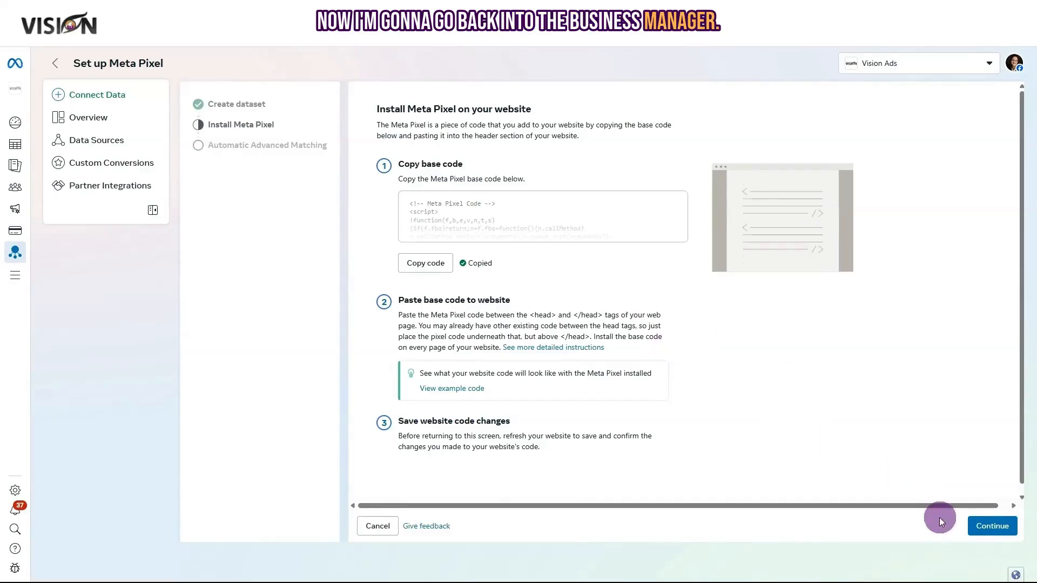
# Finish the Meta Pixel setup with automatic advanced matching turned on.
pyautogui.click(993, 526)
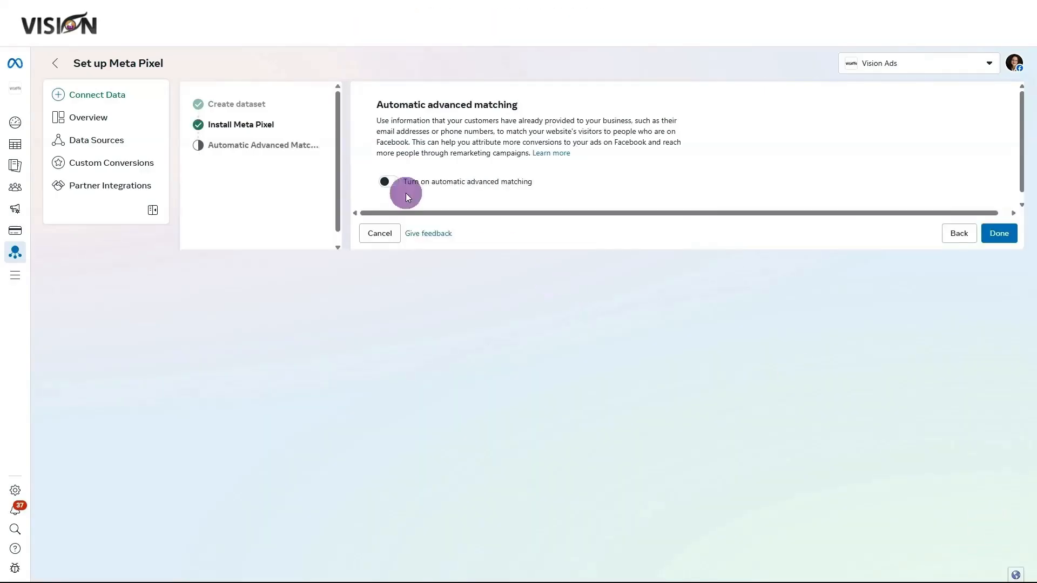
pyautogui.click(392, 181)
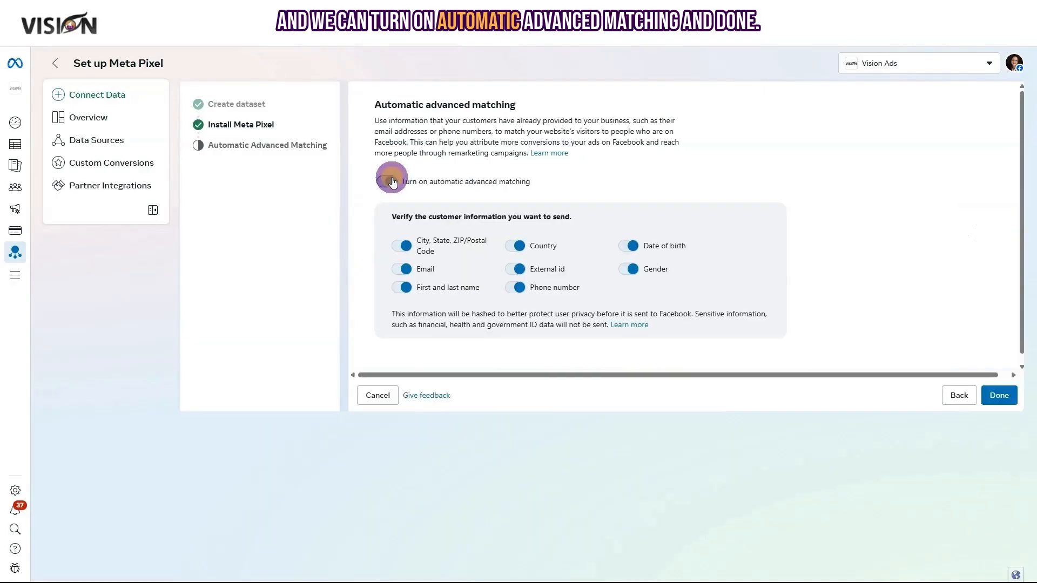
pyautogui.click(1001, 398)
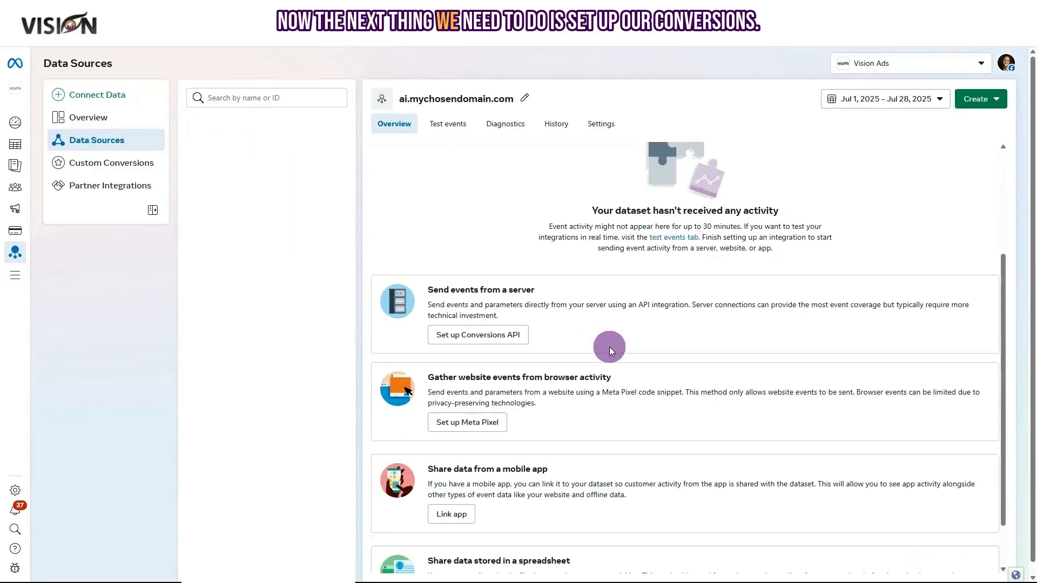
pyautogui.scroll(-1, 609, 347)
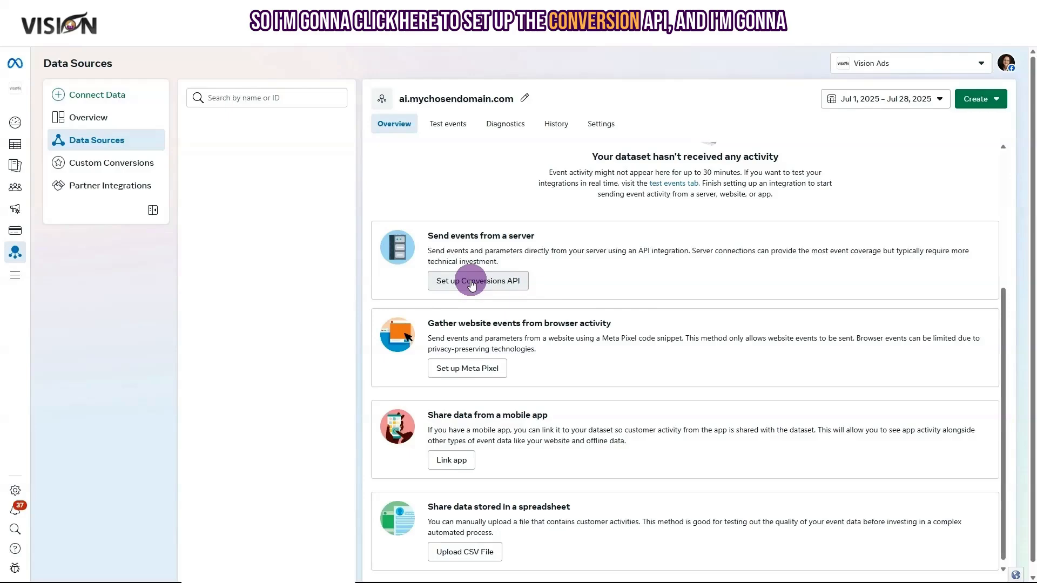
# Choose manual Conversions API setup with Conversions API and Meta Pixel, and start the CAPI setup.
pyautogui.click(472, 282)
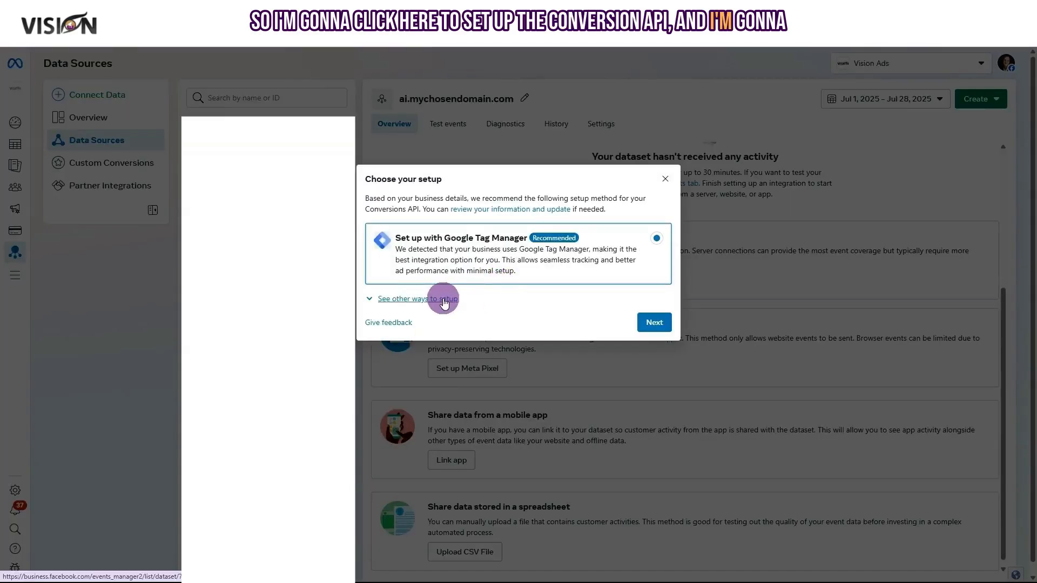
pyautogui.click(442, 300)
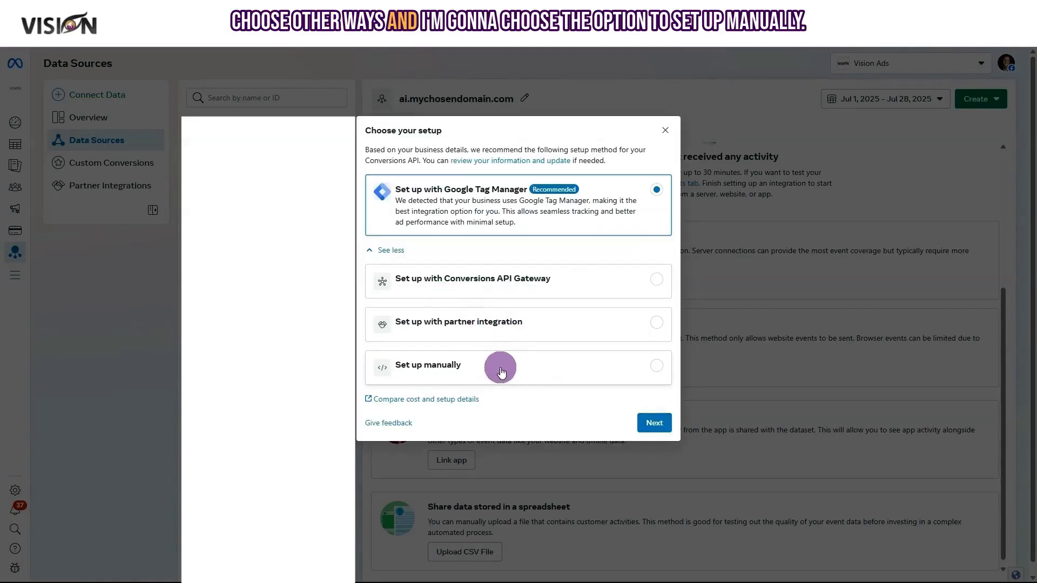
pyautogui.click(456, 372)
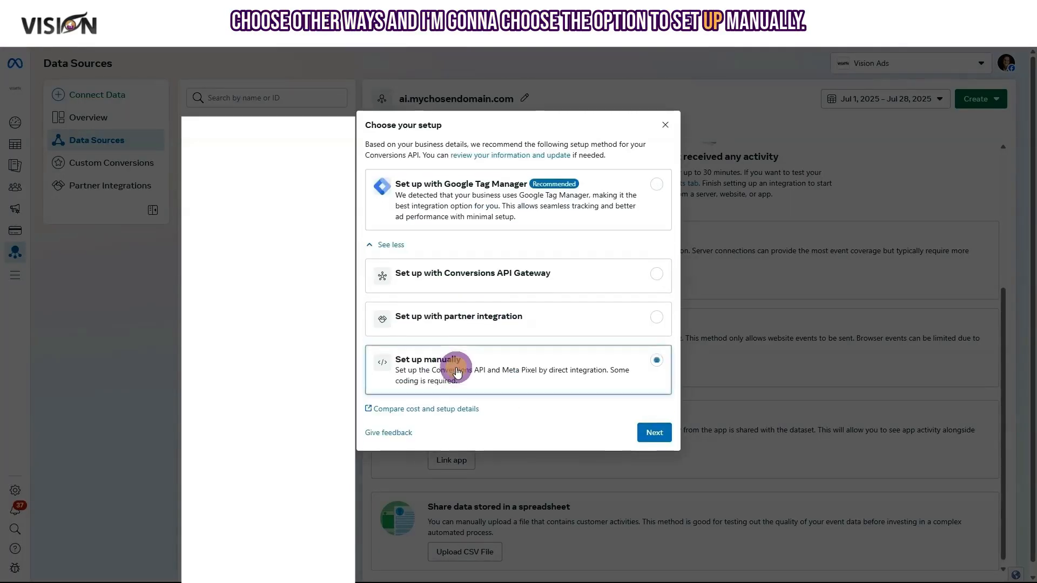
pyautogui.click(656, 436)
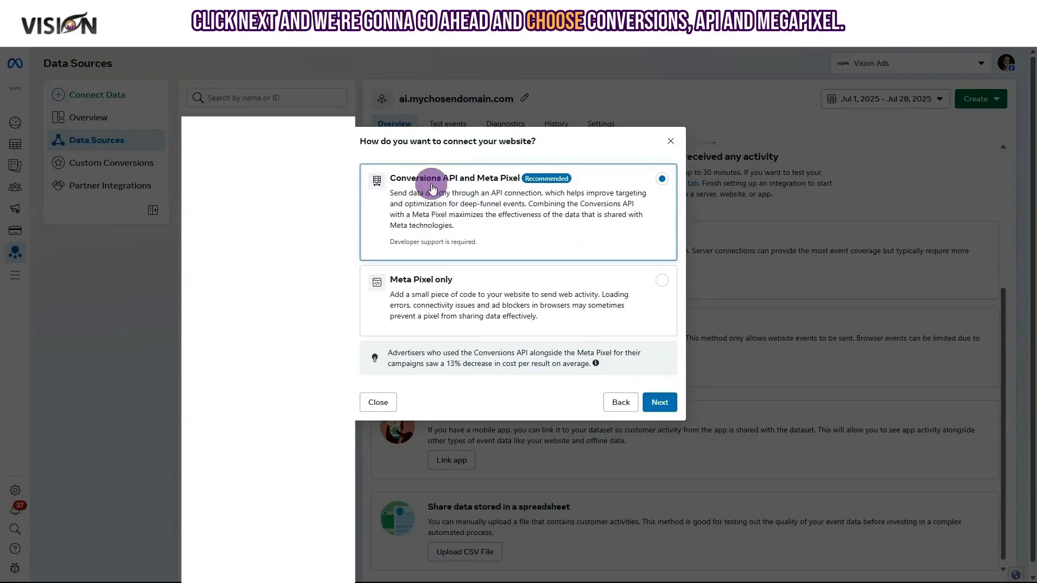
pyautogui.click(662, 404)
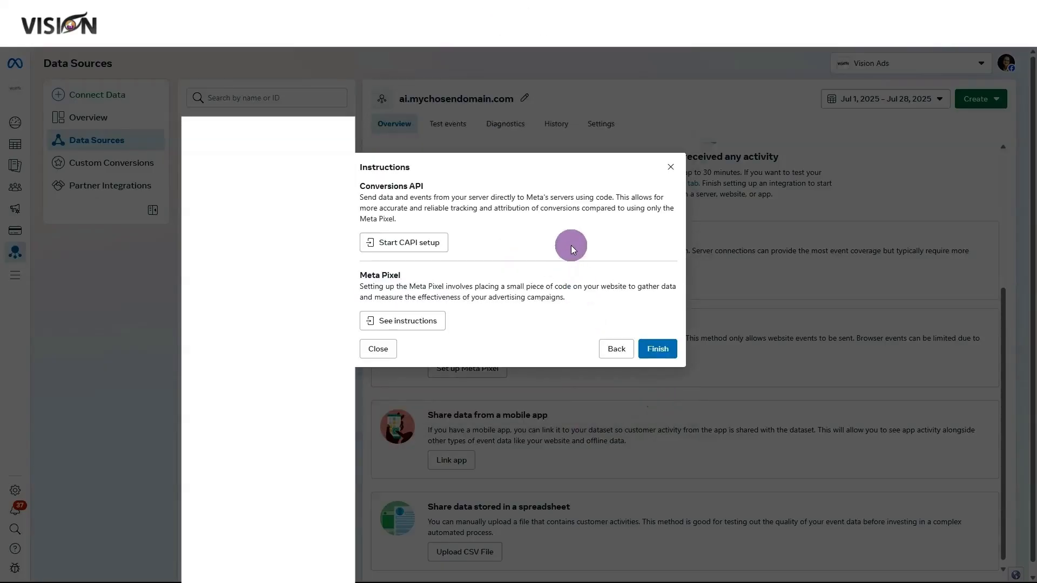
pyautogui.click(422, 244)
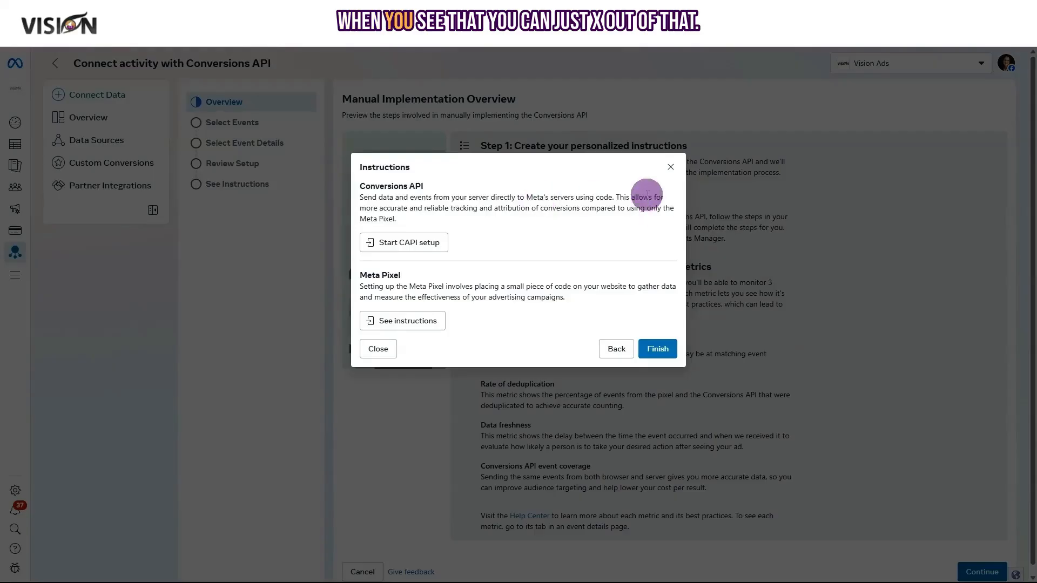
pyautogui.click(672, 165)
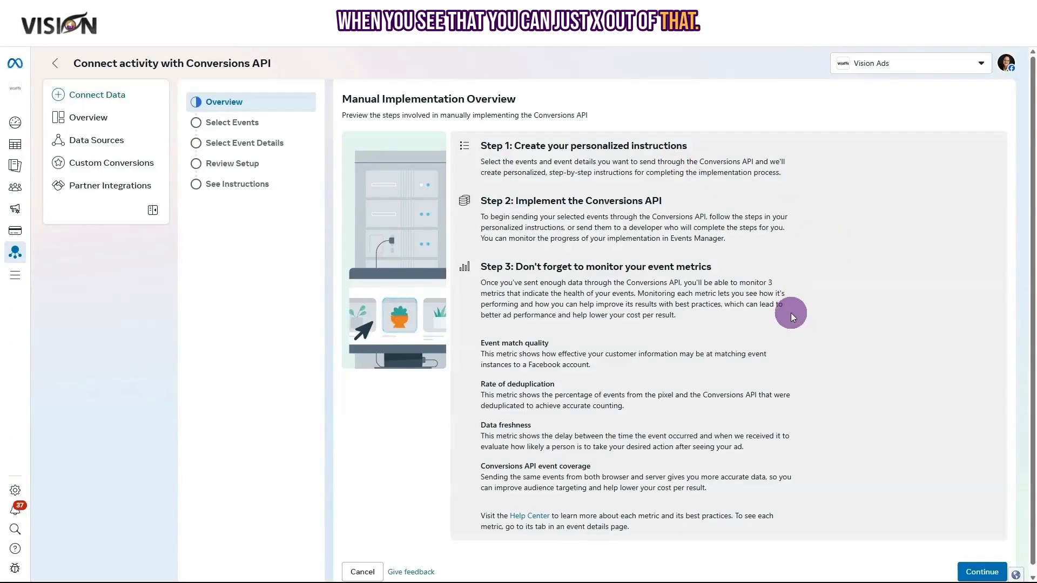
pyautogui.scroll(-2, 791, 313)
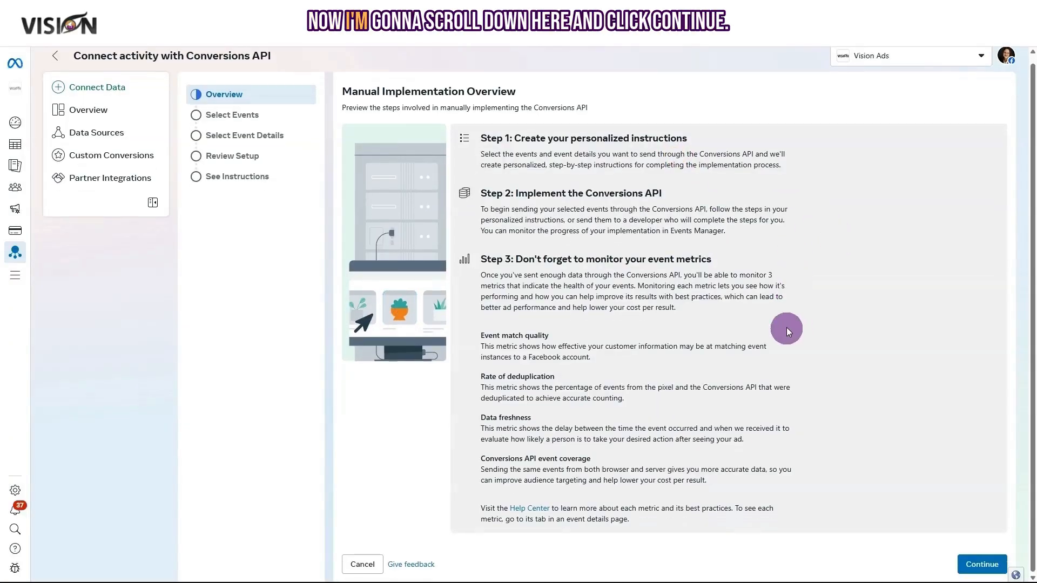
# Pick Contact and Lead events from the Other business category and confirm them.
pyautogui.click(980, 565)
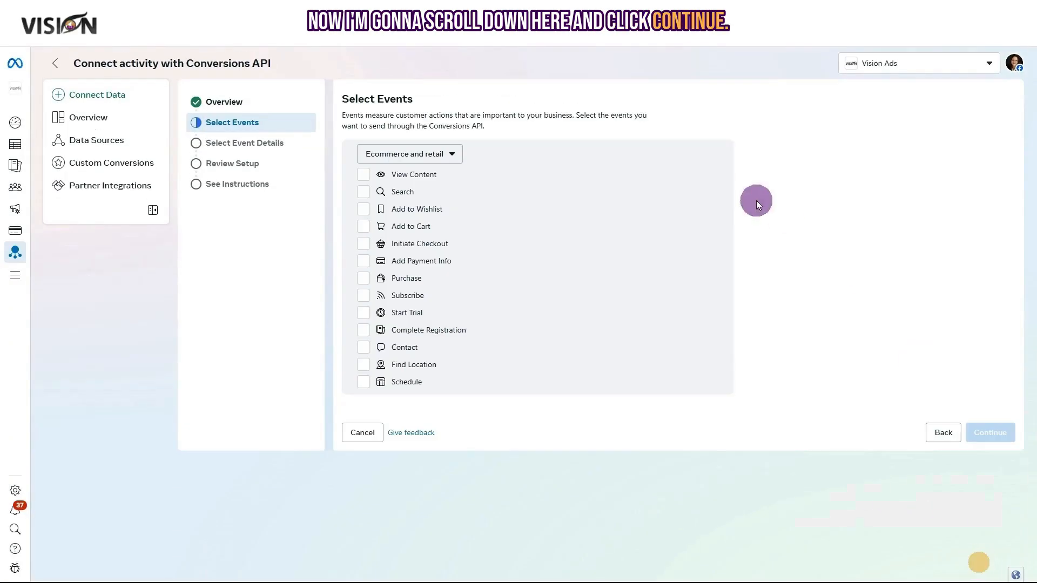
pyautogui.click(417, 158)
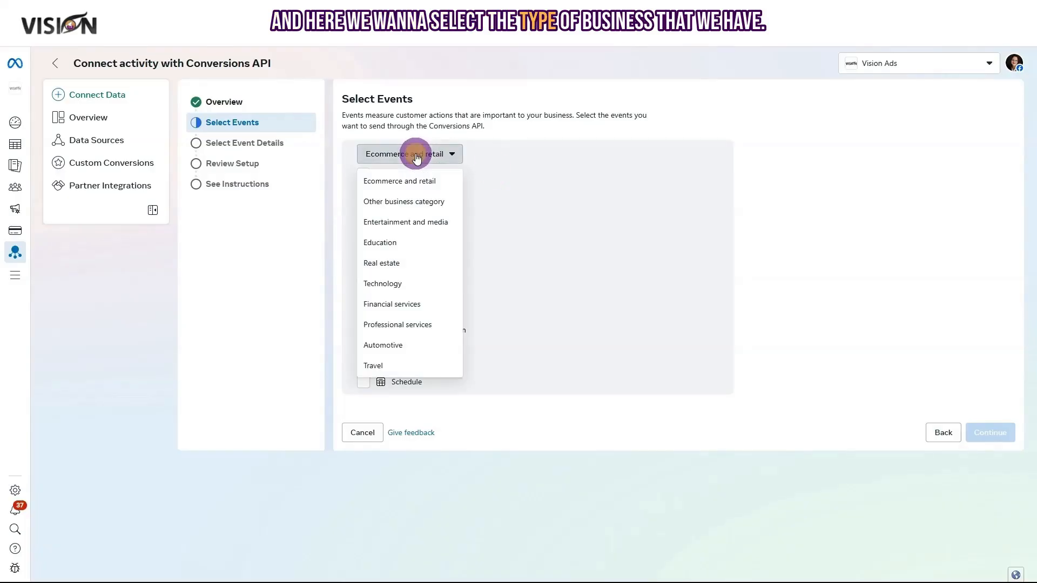
pyautogui.click(409, 203)
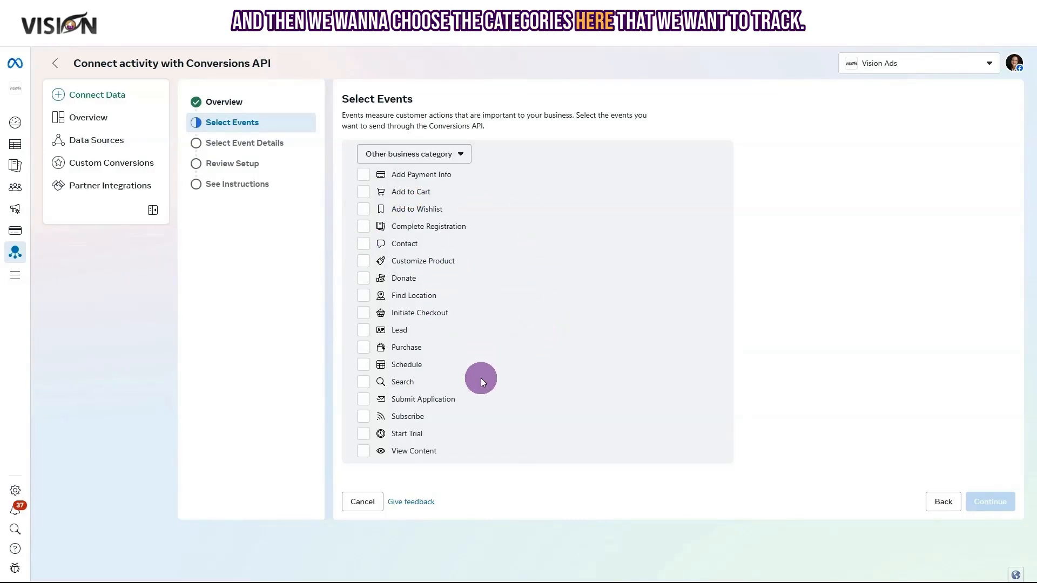
pyautogui.click(363, 246)
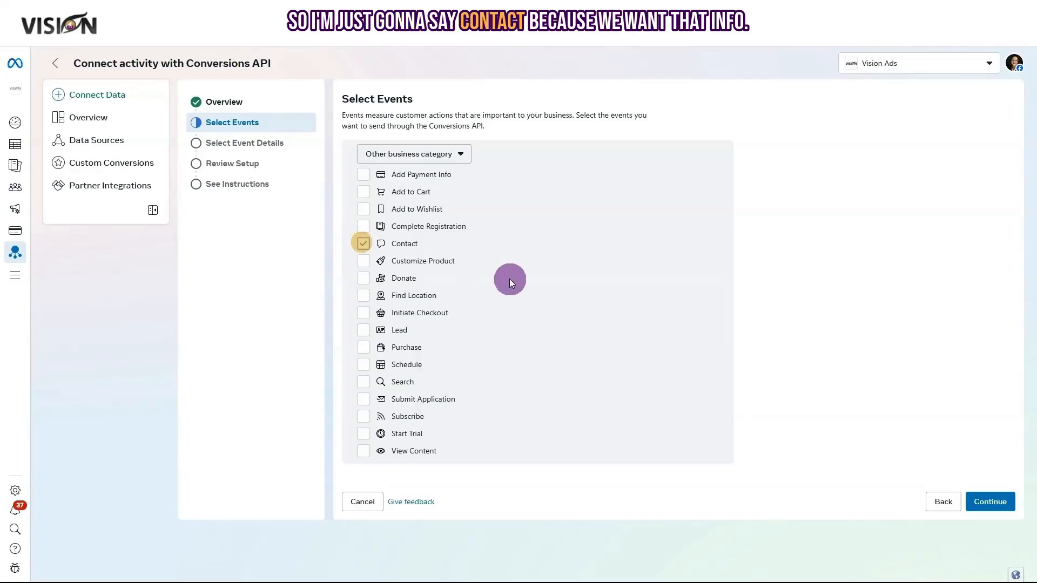
pyautogui.click(364, 332)
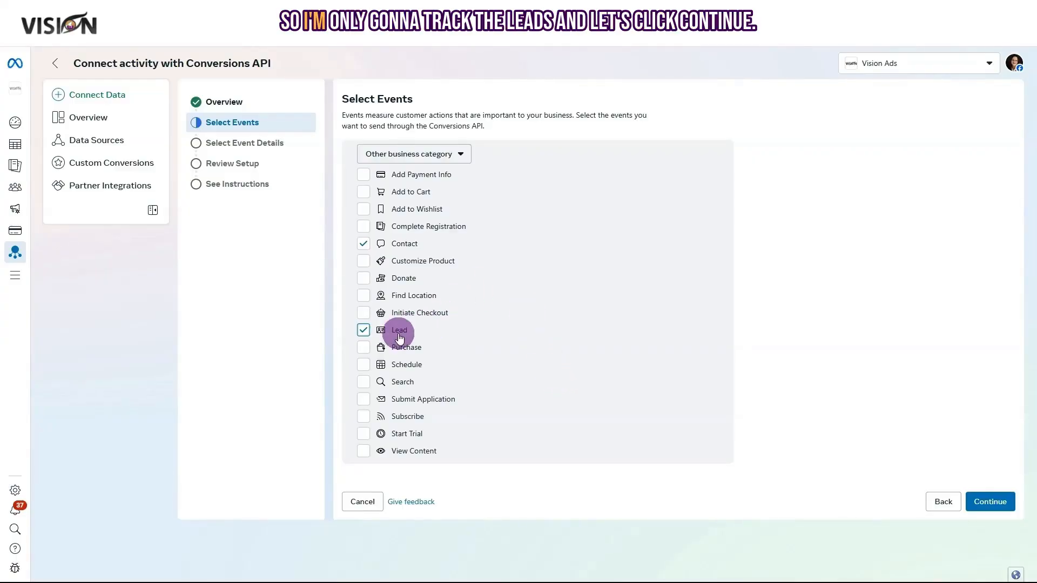
pyautogui.click(992, 501)
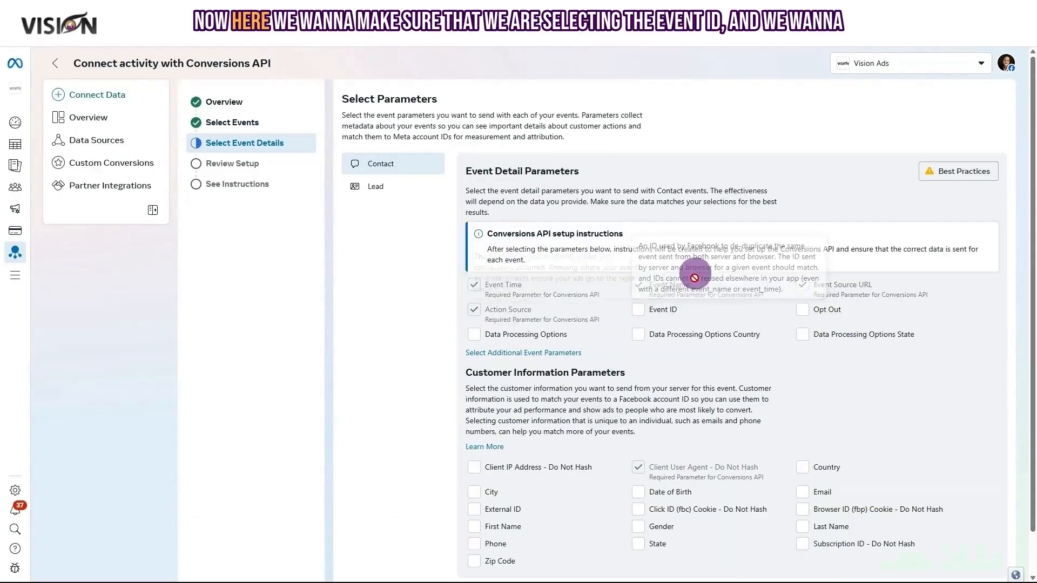
# For Contact, send Event ID and every customer information parameter, from Client IP Address to Subscription ID.
pyautogui.click(640, 311)
pyautogui.scroll(-1, 540, 378)
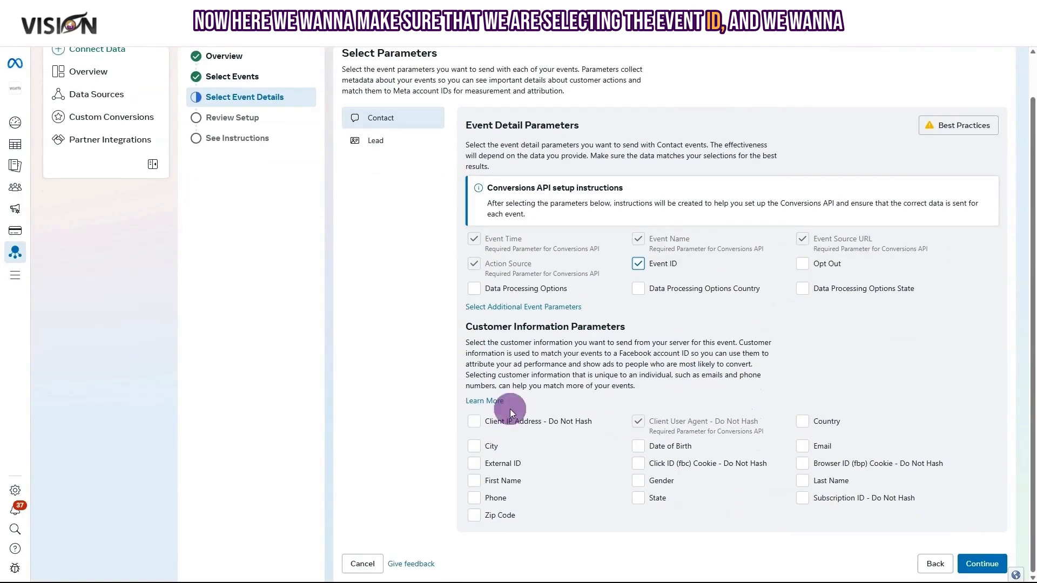
pyautogui.click(478, 423)
pyautogui.click(474, 446)
pyautogui.click(475, 468)
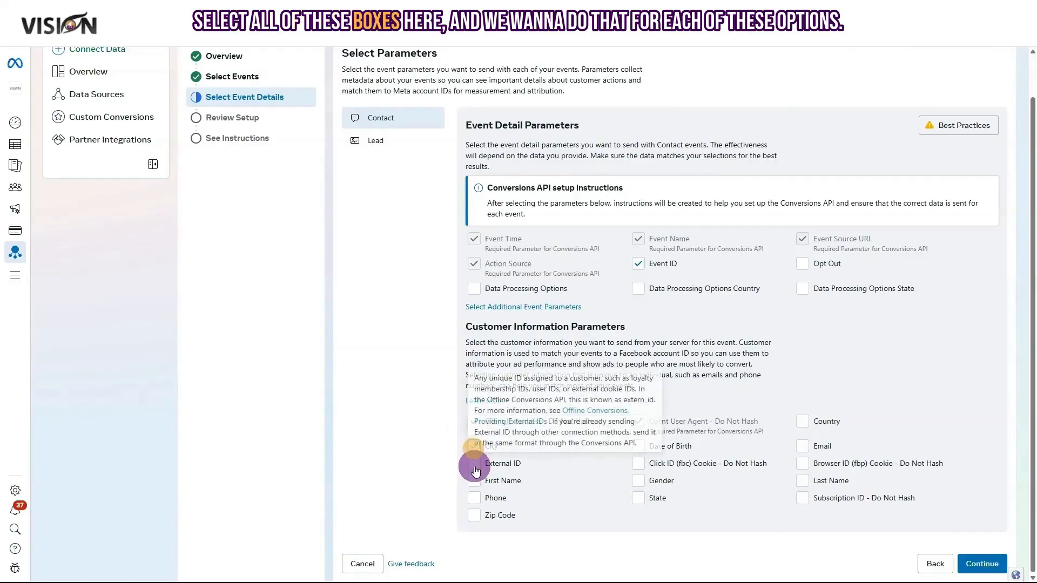
pyautogui.click(474, 480)
pyautogui.click(475, 498)
pyautogui.click(474, 516)
pyautogui.click(642, 449)
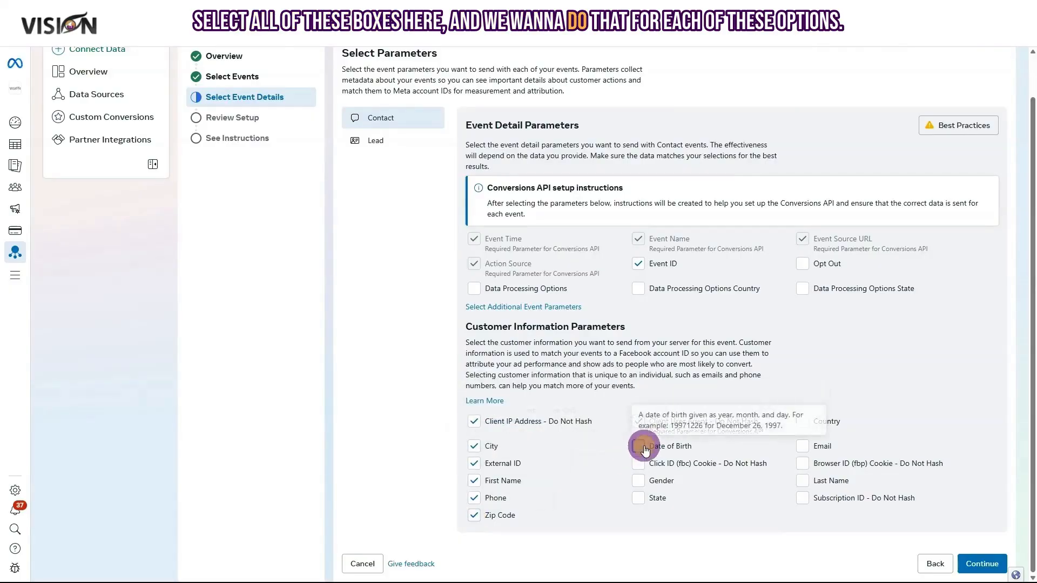
pyautogui.click(638, 463)
pyautogui.click(638, 481)
pyautogui.click(638, 498)
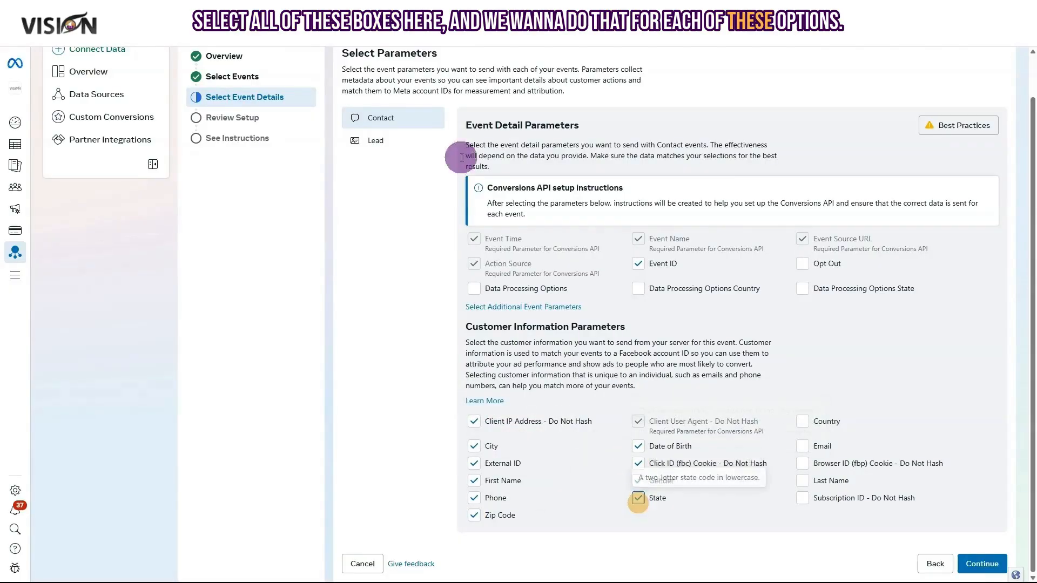
pyautogui.click(805, 423)
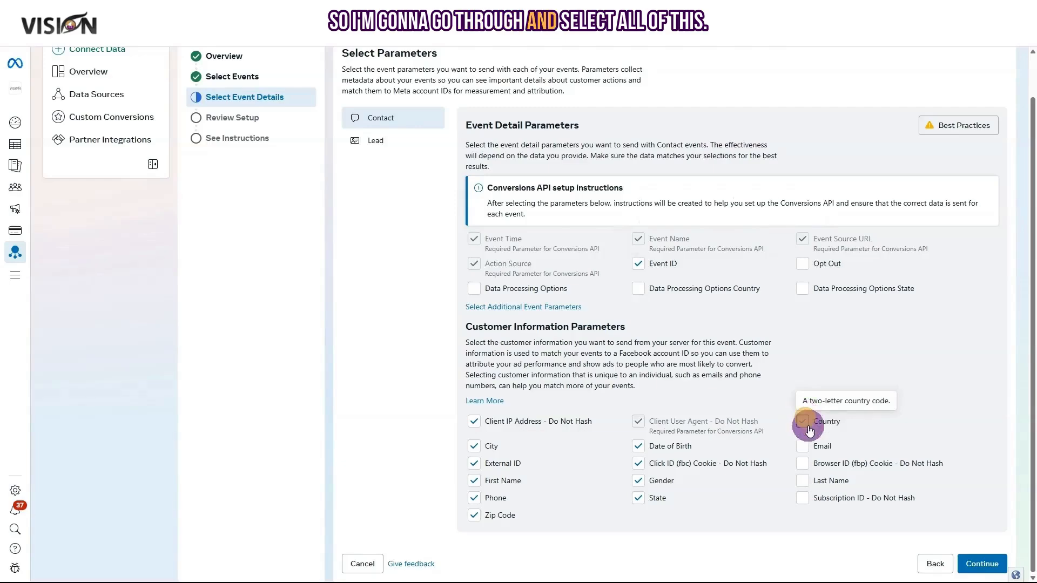
pyautogui.click(802, 446)
pyautogui.click(803, 463)
pyautogui.click(803, 481)
pyautogui.click(804, 496)
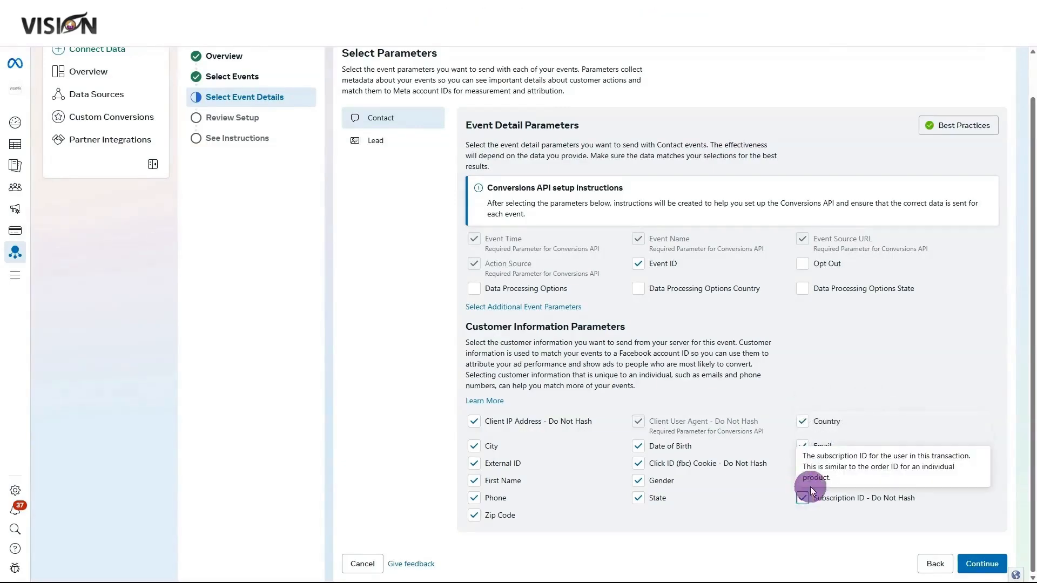
# For Lead, include Client IP Address, City, Zip Code and other customer details, then continue to Review Setup.
pyautogui.click(369, 136)
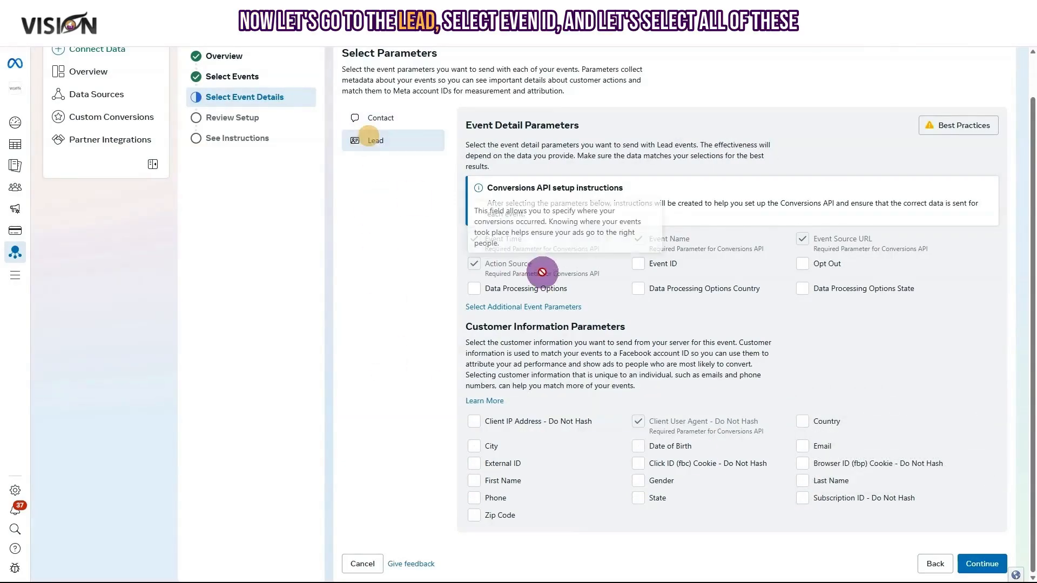
pyautogui.click(474, 421)
pyautogui.click(474, 447)
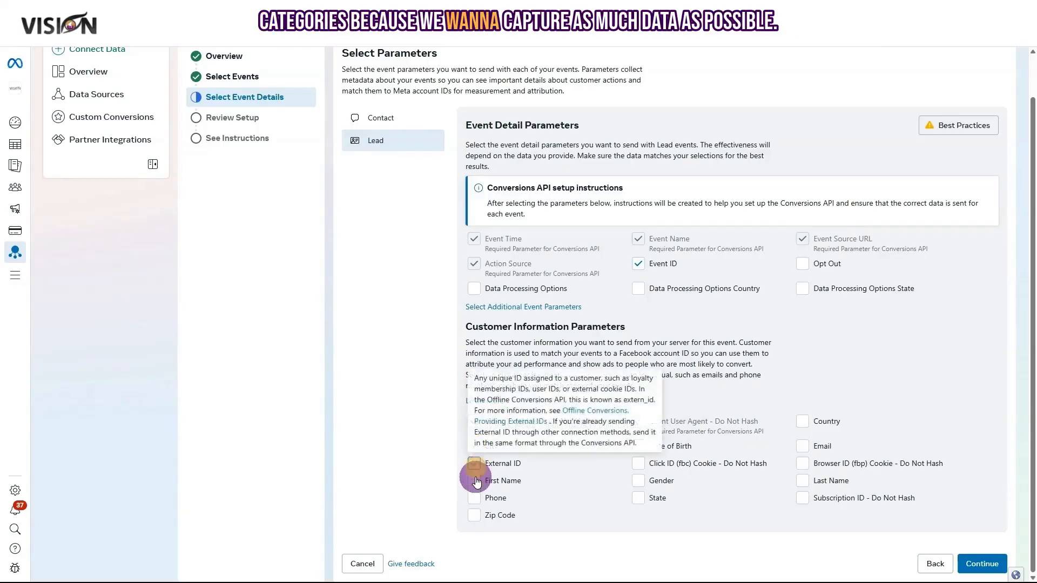
pyautogui.click(474, 498)
pyautogui.click(476, 515)
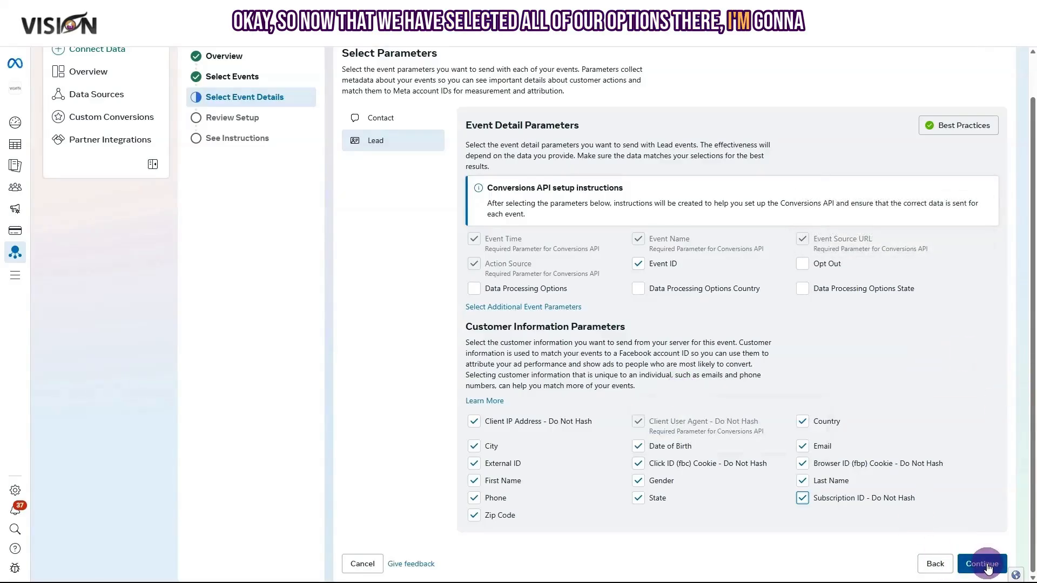
pyautogui.click(981, 571)
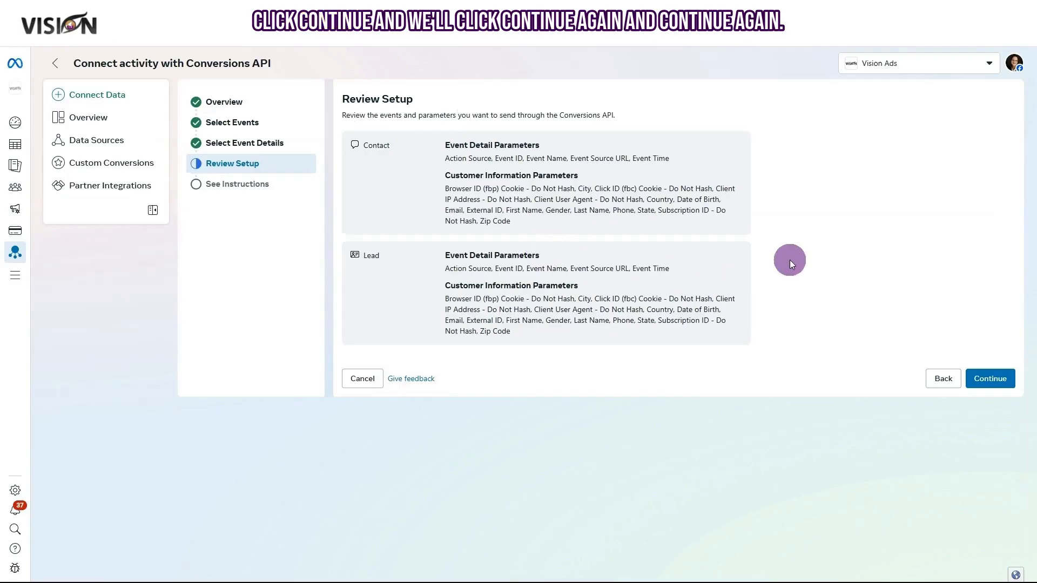
# Accept the reviewed setup and move on to access token generation.
pyautogui.click(995, 380)
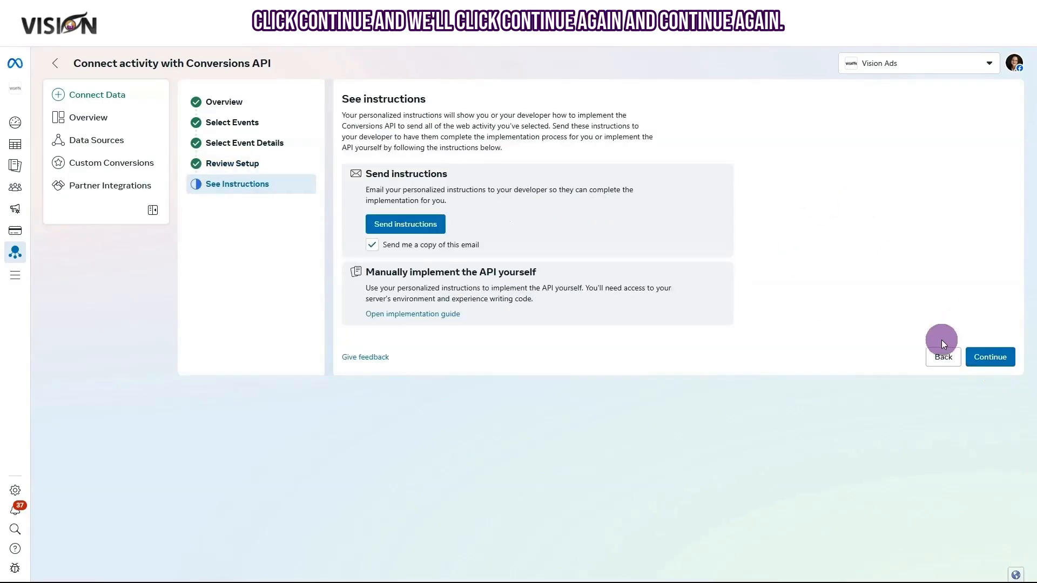
pyautogui.click(989, 361)
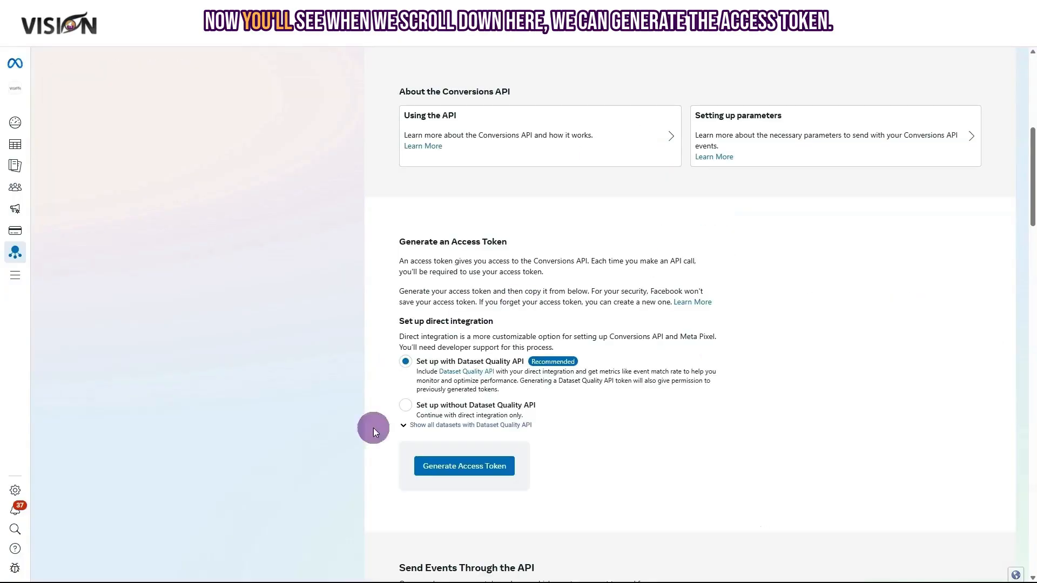
pyautogui.click(471, 465)
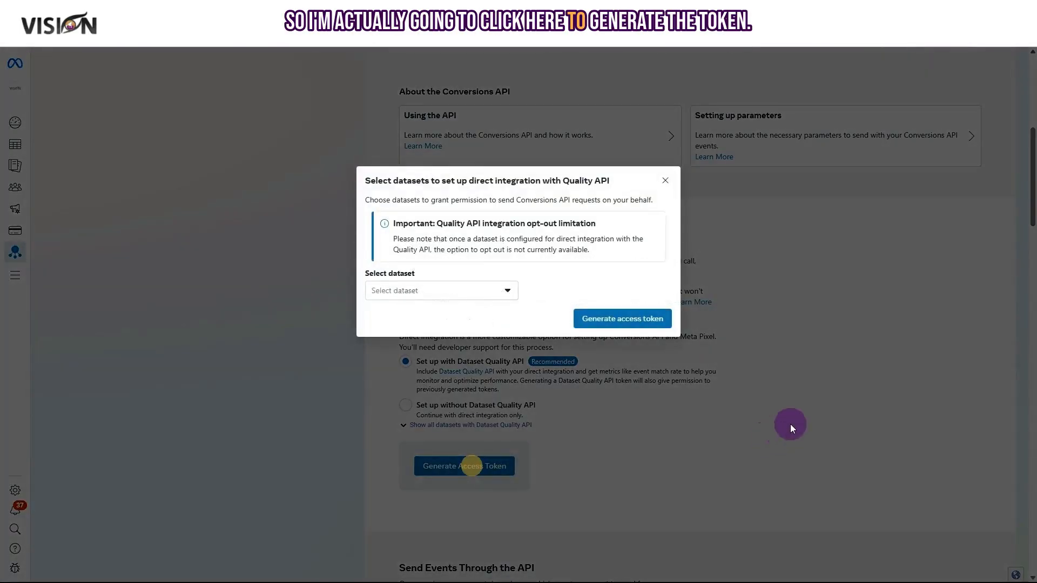
# Generate a Conversions API access token for the dataset and copy it.
pyautogui.click(428, 293)
pyautogui.click(427, 290)
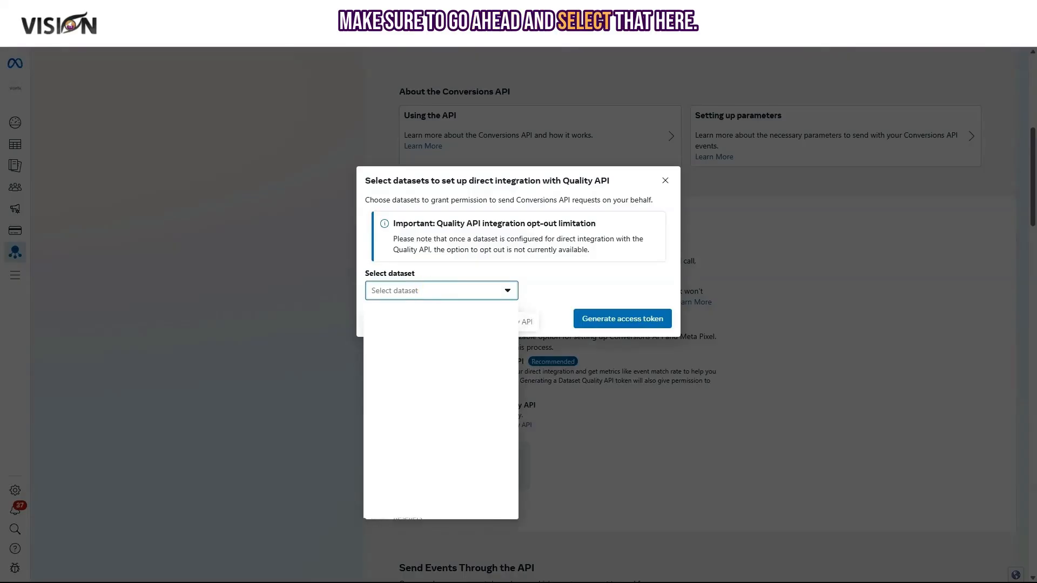
pyautogui.click(398, 285)
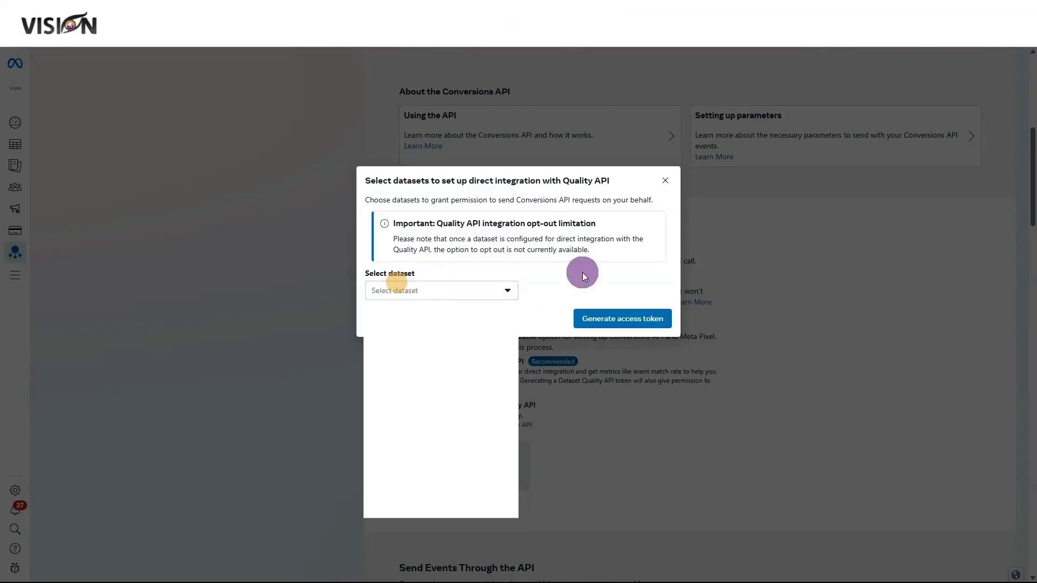
pyautogui.click(616, 321)
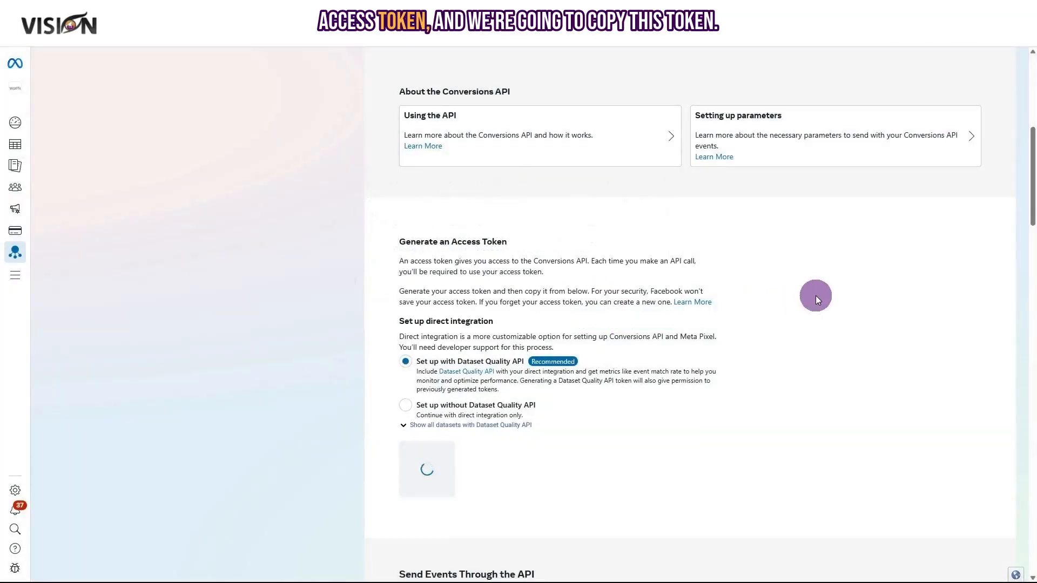
pyautogui.click(513, 503)
pyautogui.click(515, 506)
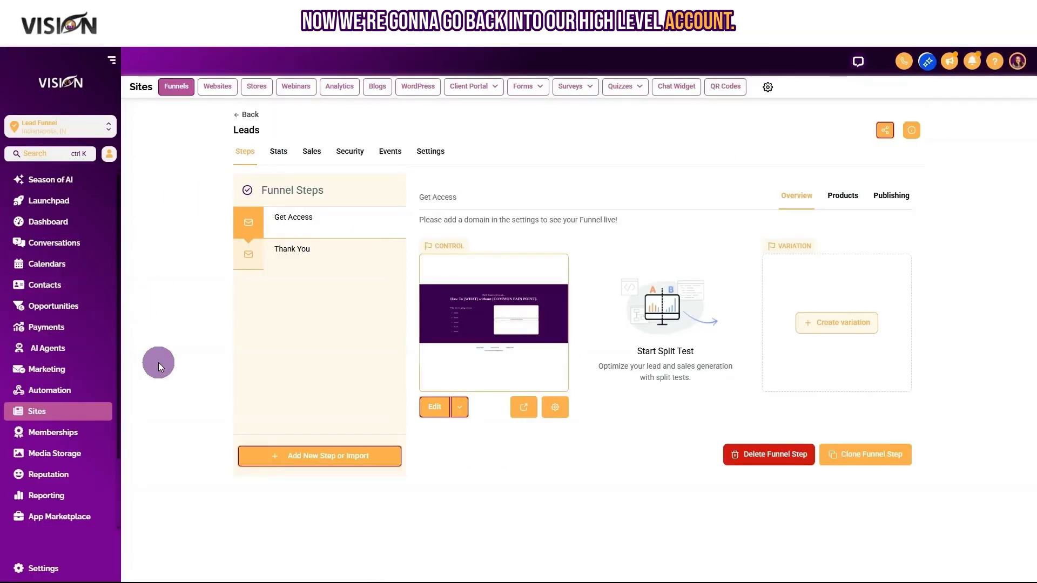
# Replace INSERT TOKEN HERE with the copied token in the [Leads] Free Community workflow's FB Conversion API step.
pyautogui.click(72, 391)
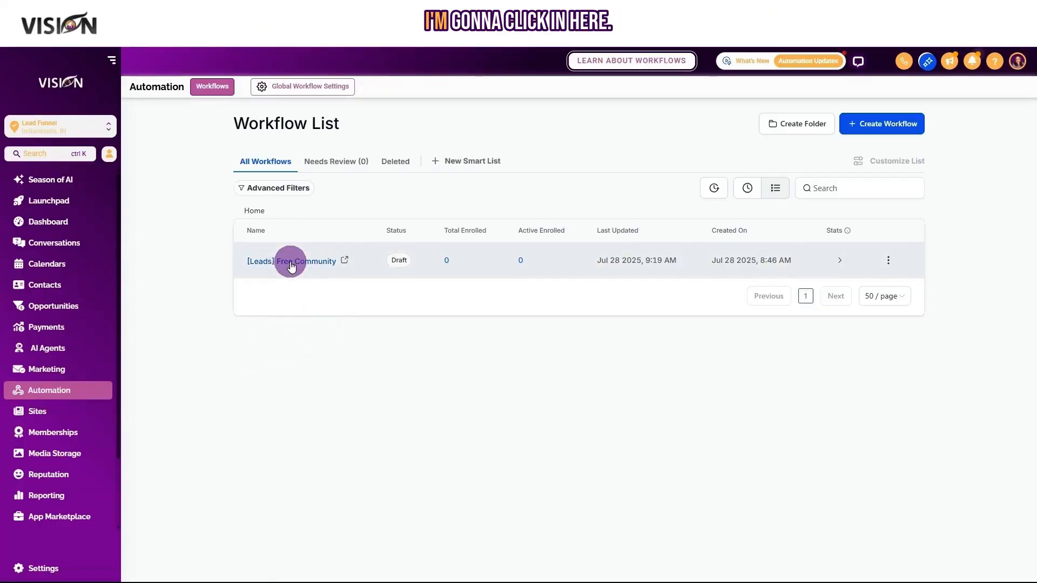
pyautogui.click(290, 264)
pyautogui.scroll(-5, 676, 330)
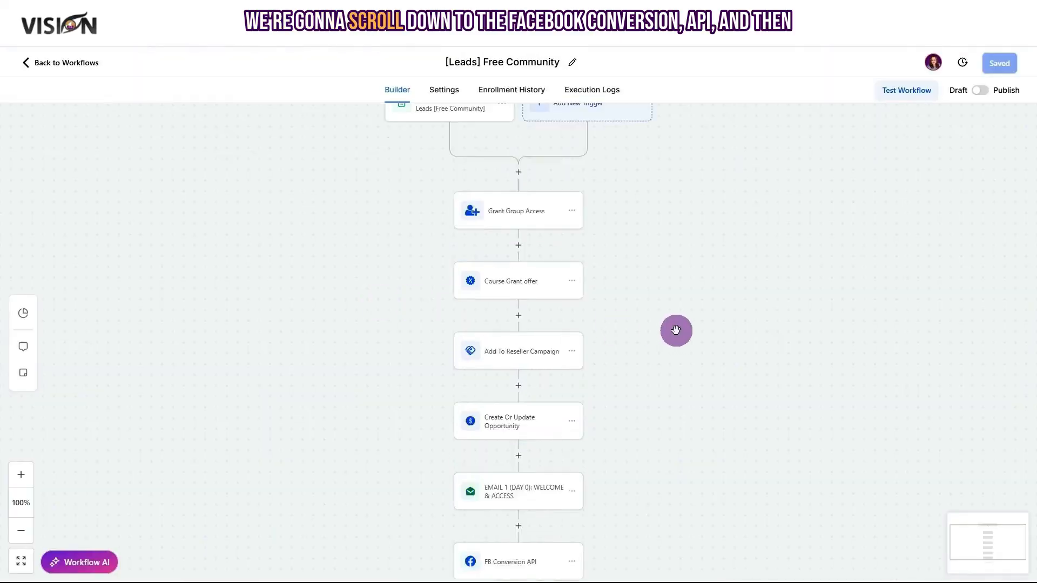
pyautogui.click(516, 323)
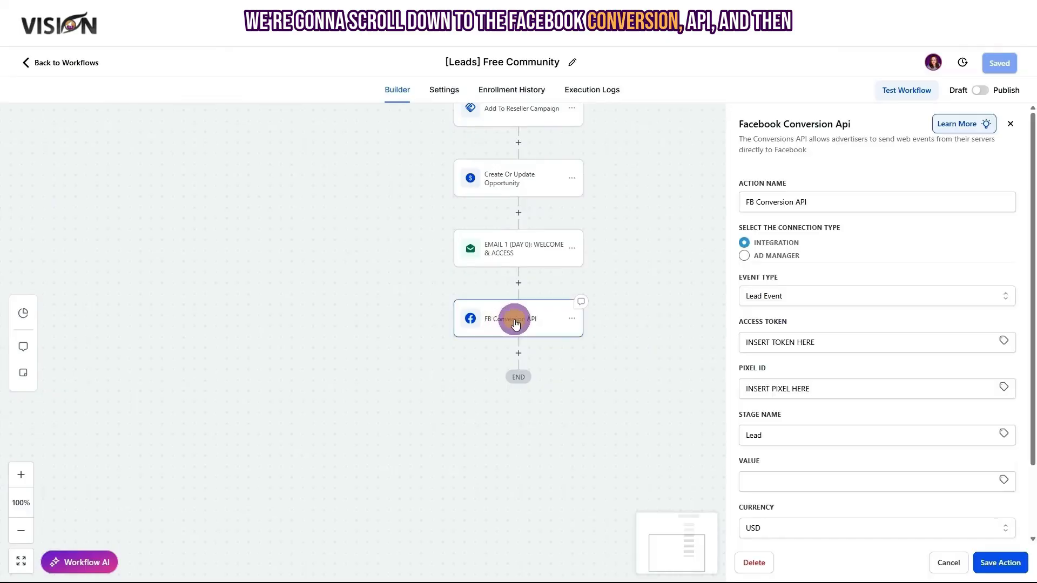
pyautogui.moveTo(839, 344); pyautogui.dragTo(727, 350)
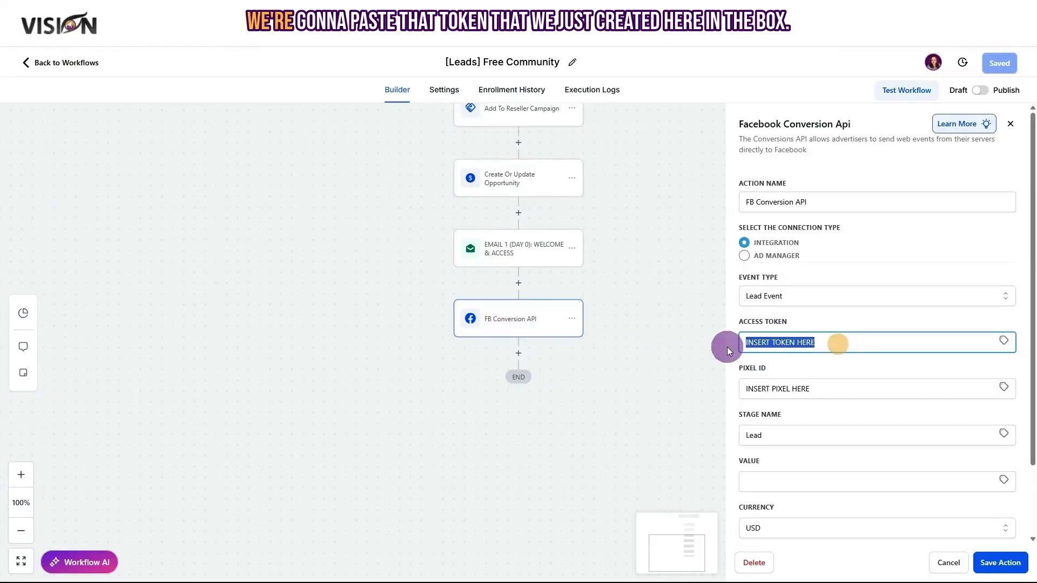
pyautogui.hotkey('ctrl', 'v')
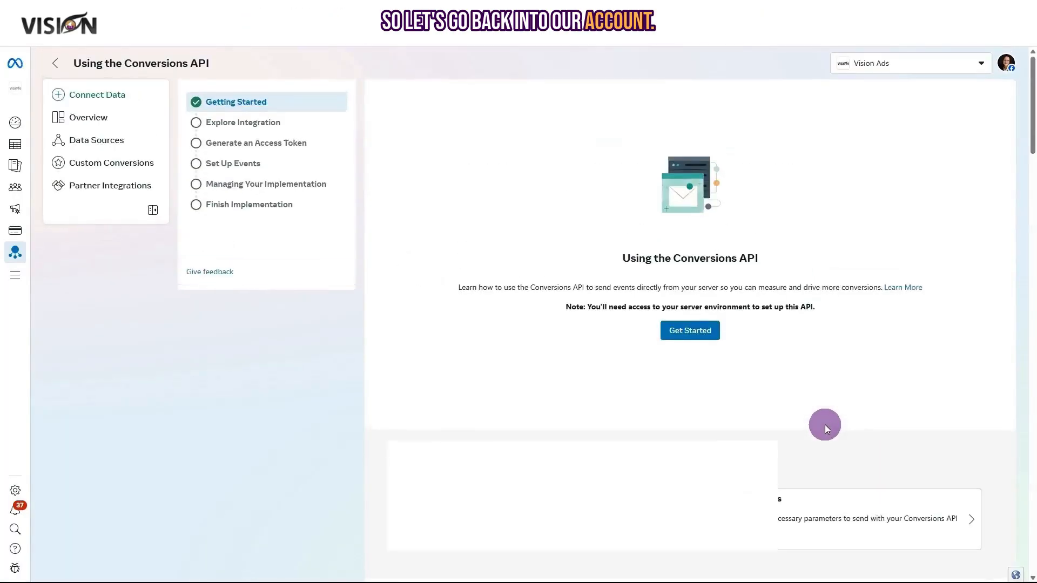
# Finish the Conversions API guide and copy the ai.mychosendomain.com dataset's Dataset ID from Settings.
pyautogui.scroll(-15, 825, 425)
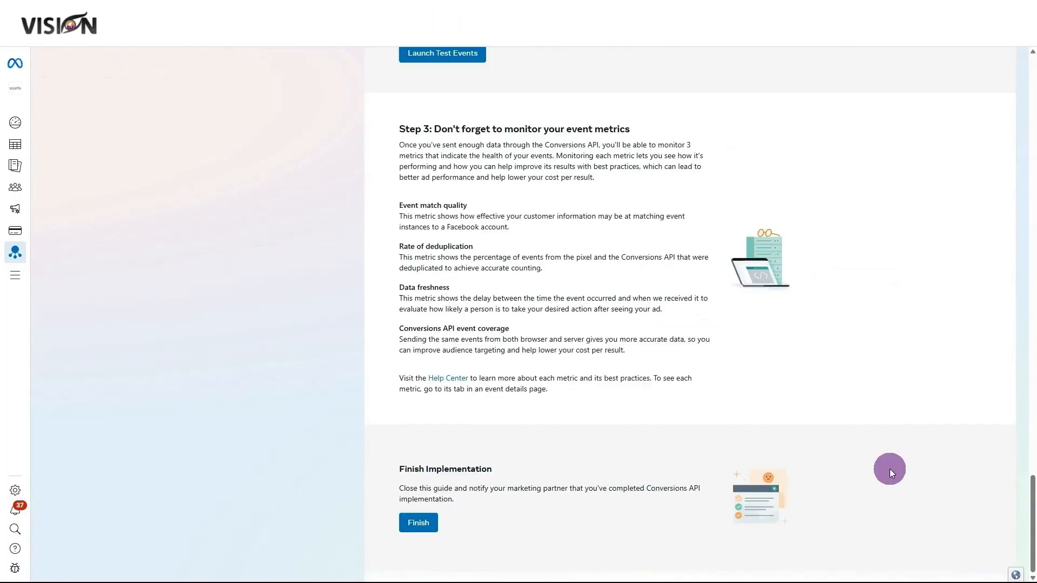
pyautogui.click(417, 527)
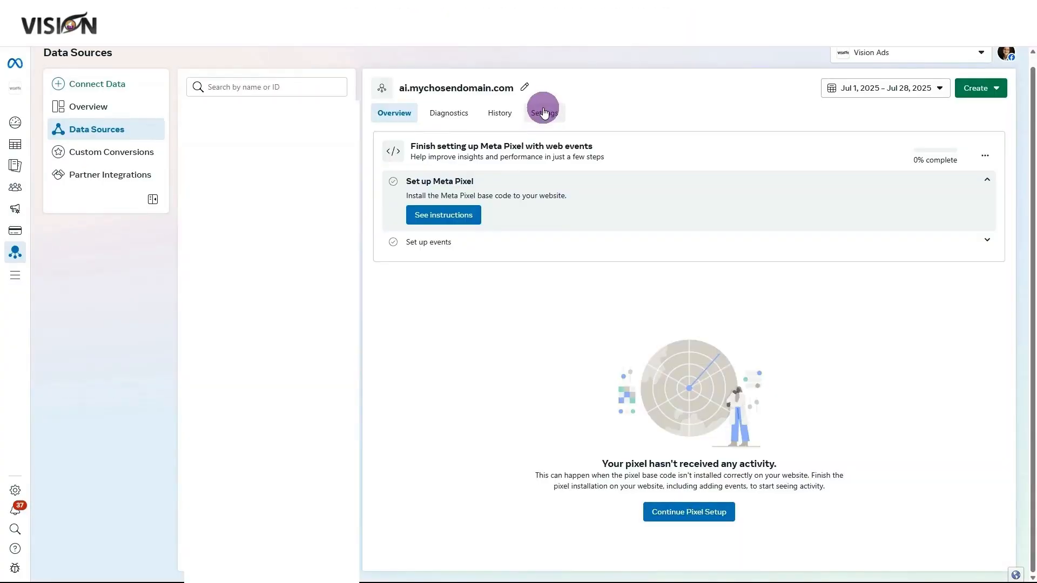
pyautogui.click(544, 112)
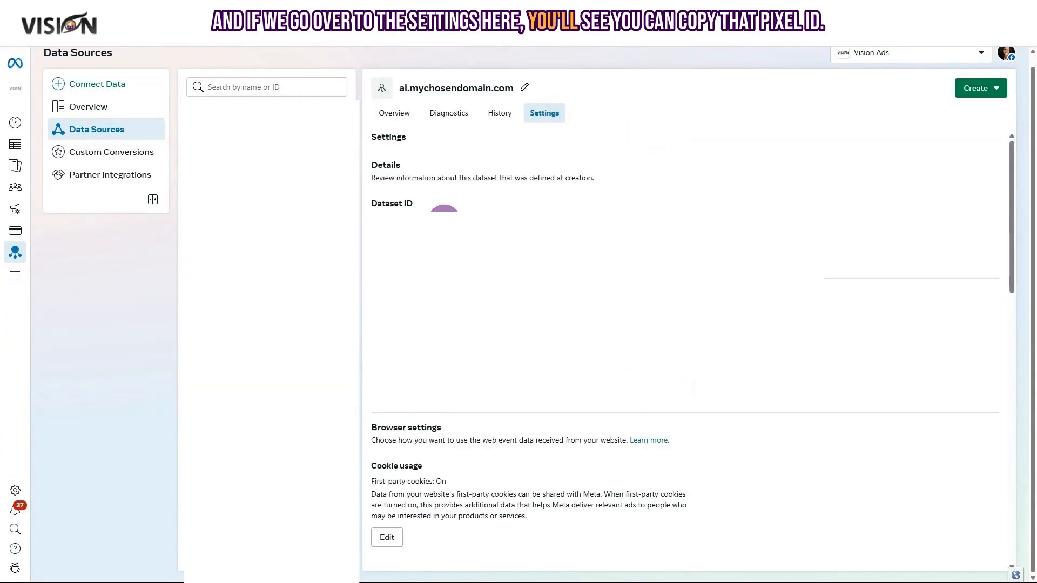
pyautogui.moveTo(415, 217); pyautogui.dragTo(371, 222)
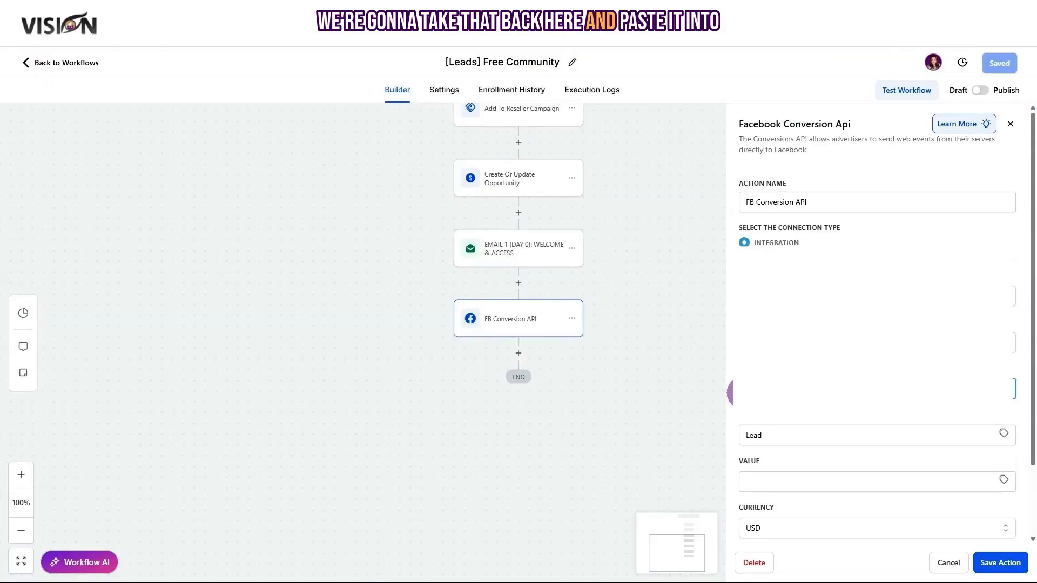
# Save the FB Conversion API step with the pixel ID and save the [Leads] Free Community workflow.
pyautogui.scroll(-2, 903, 465)
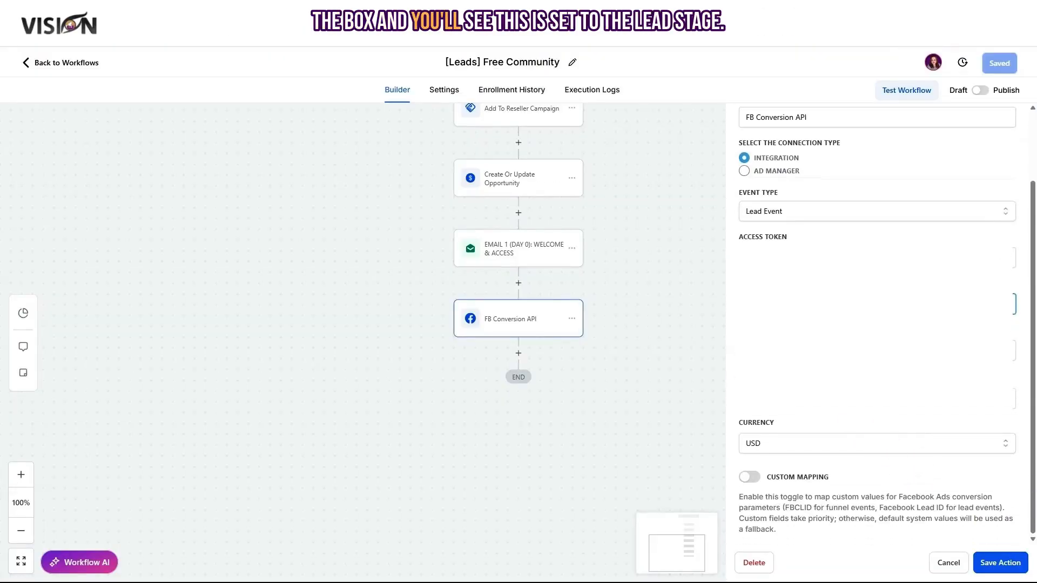
pyautogui.click(999, 562)
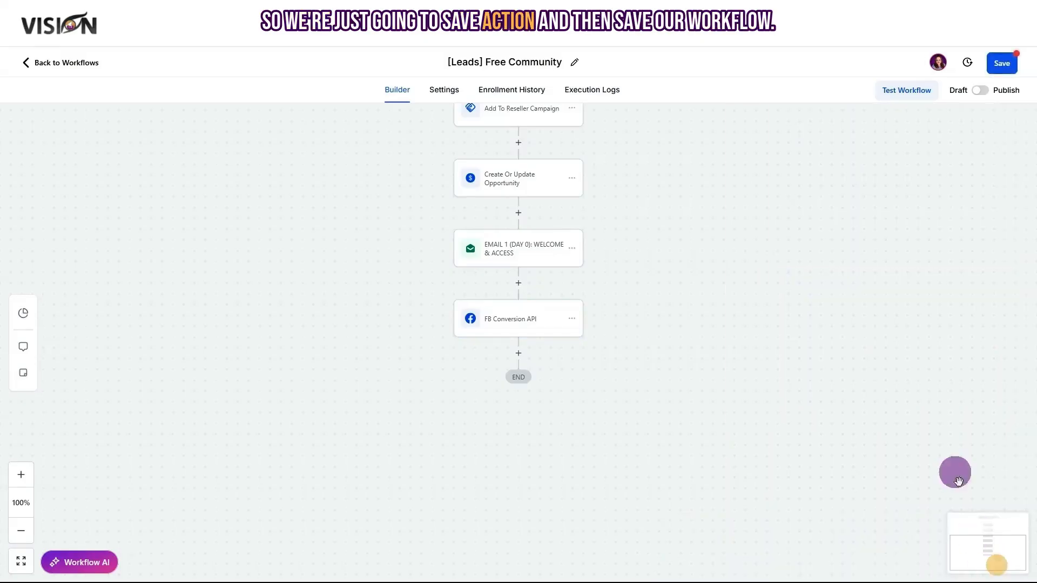
pyautogui.click(1002, 64)
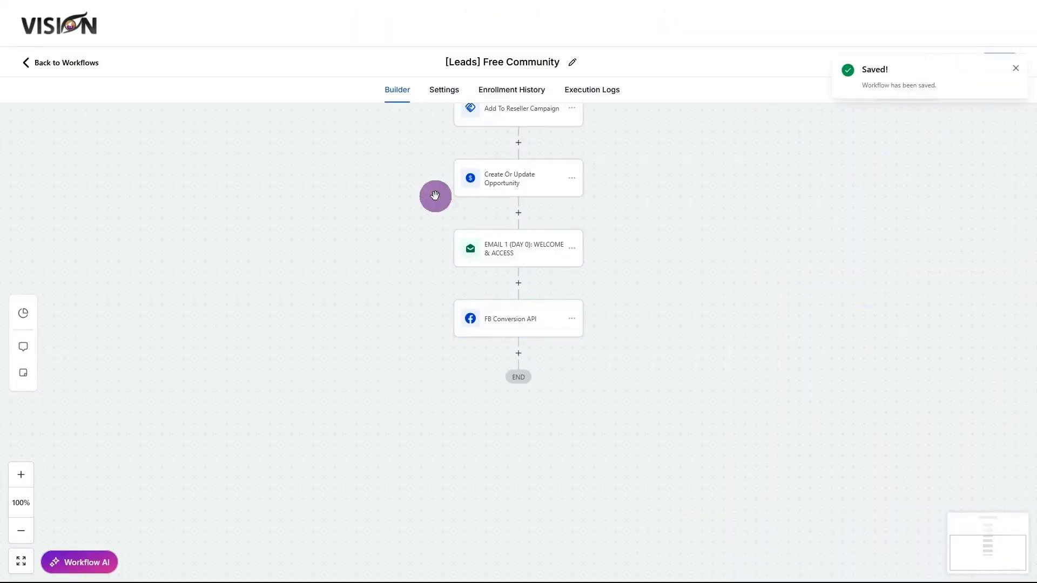
# Recheck the workflow trigger and FB Conversion API step settings, closing both unchanged.
pyautogui.scroll(4, 347, 280)
pyautogui.scroll(2, 347, 280)
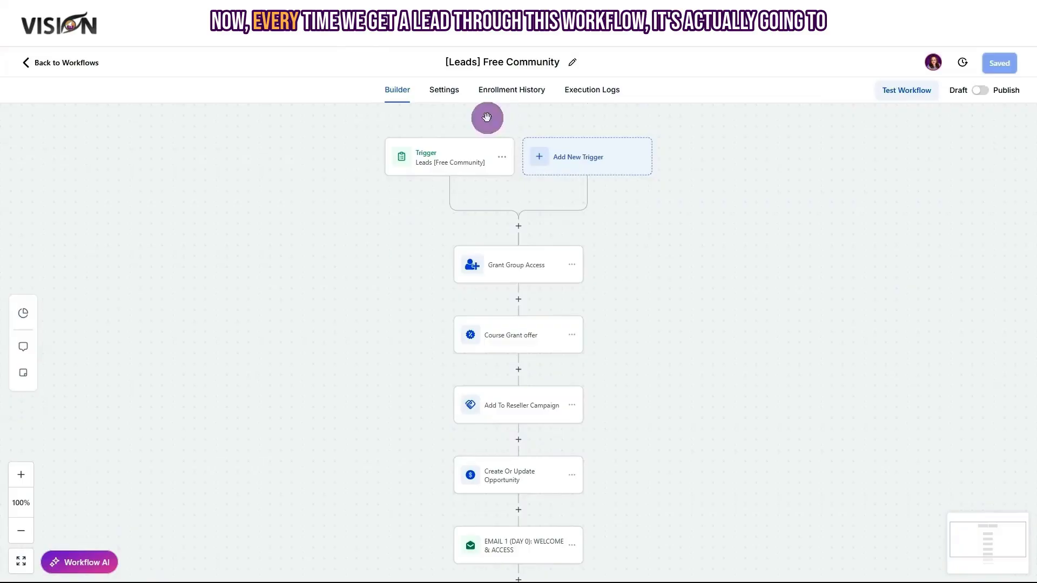
pyautogui.click(441, 160)
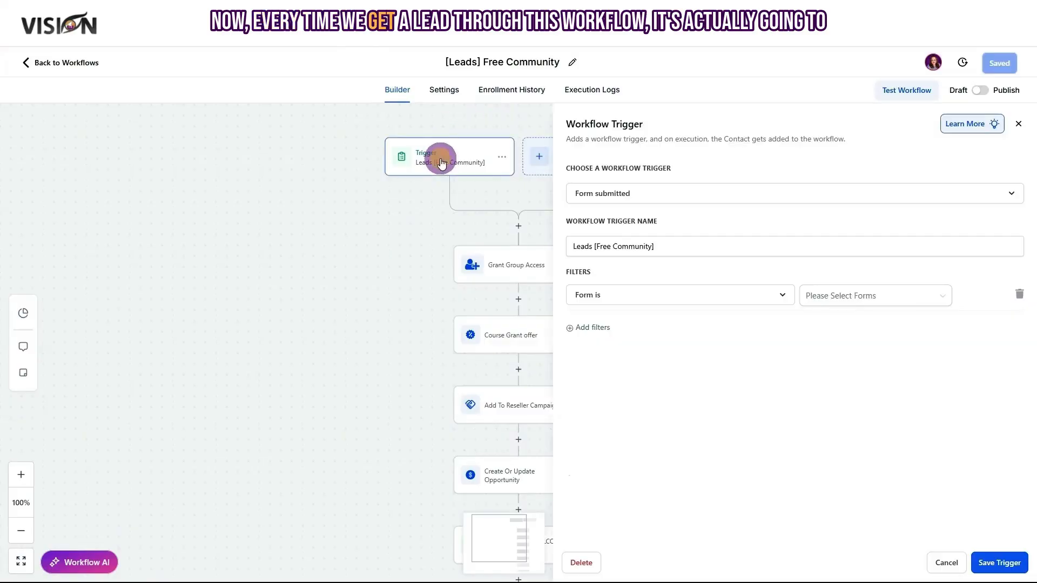
pyautogui.click(950, 562)
pyautogui.scroll(-2, 501, 448)
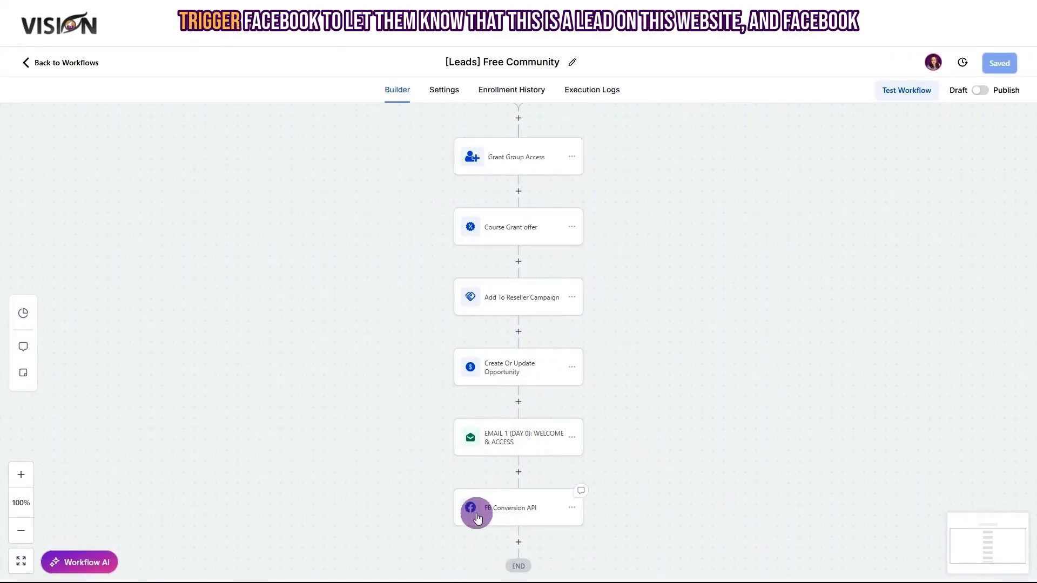
pyautogui.click(498, 510)
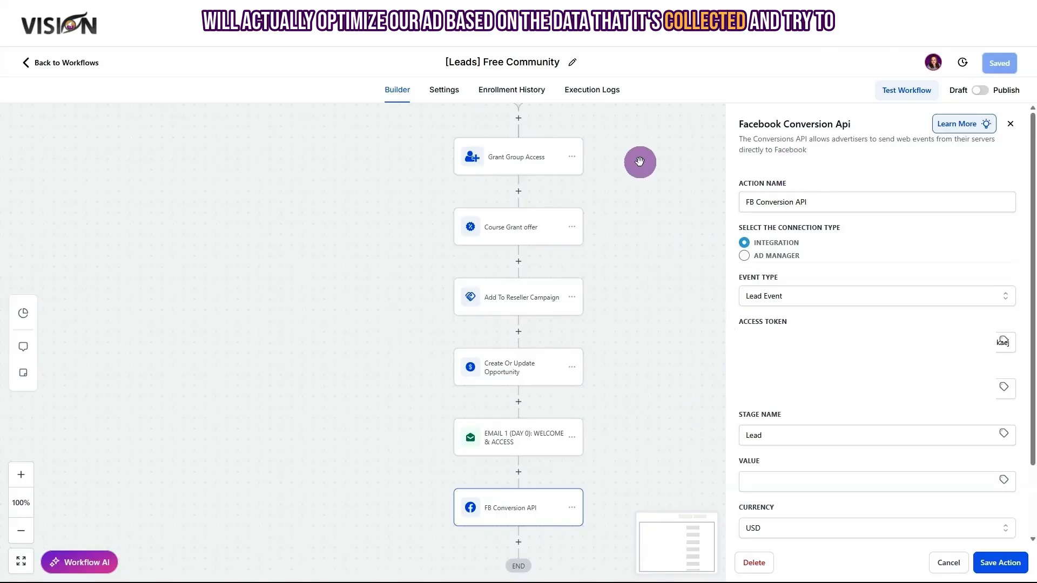
pyautogui.click(1012, 125)
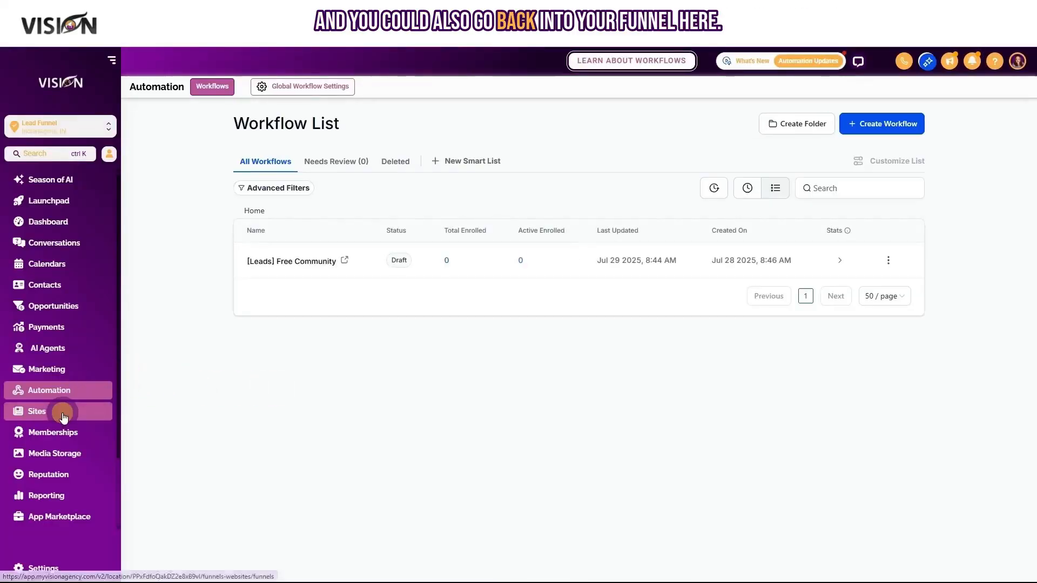
# Open the Leads funnel's Events tab and start adding a new Meta tracking event.
pyautogui.click(63, 415)
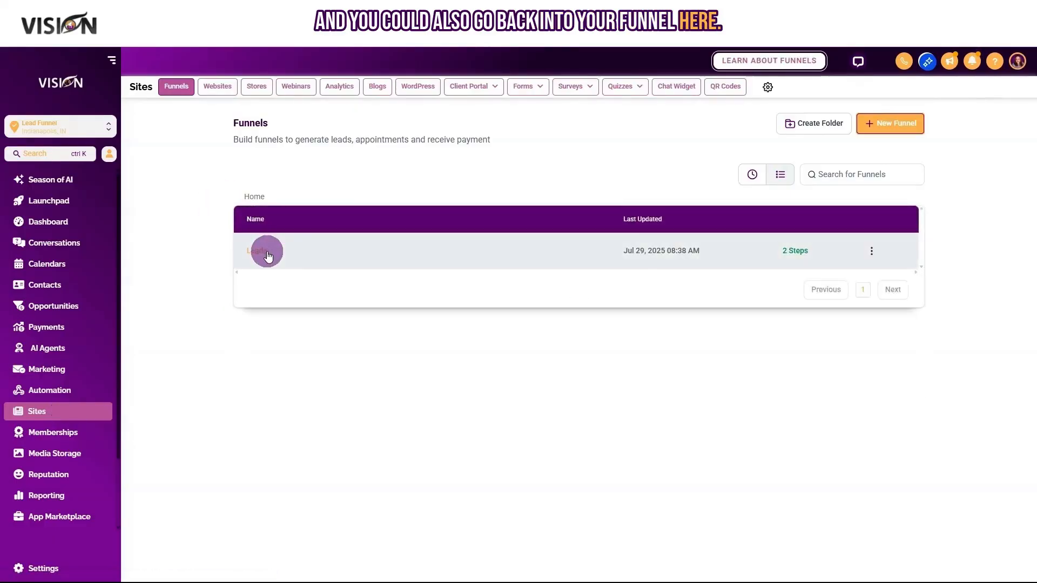
pyautogui.click(268, 254)
pyautogui.click(388, 152)
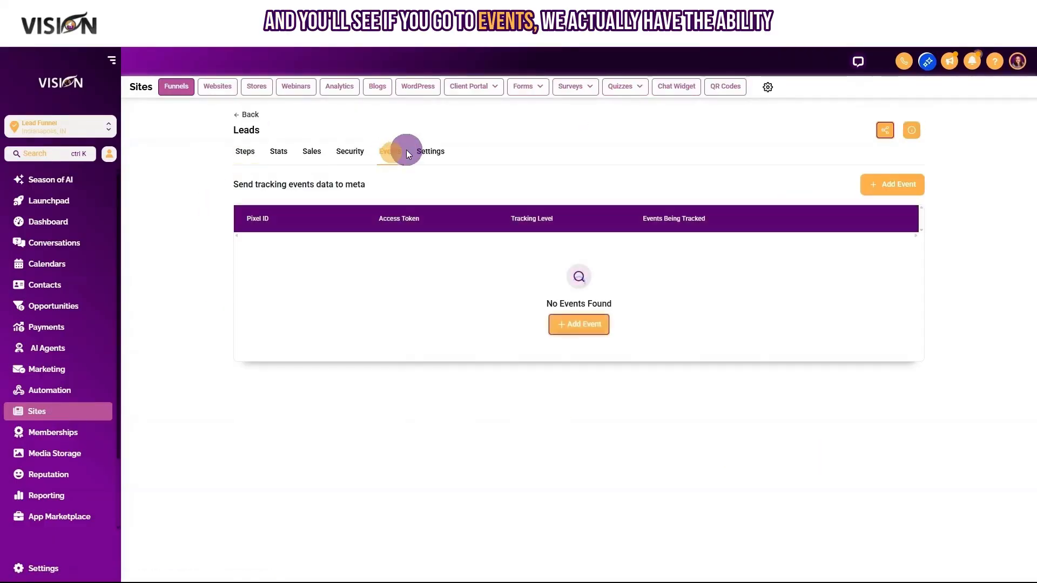
pyautogui.click(588, 327)
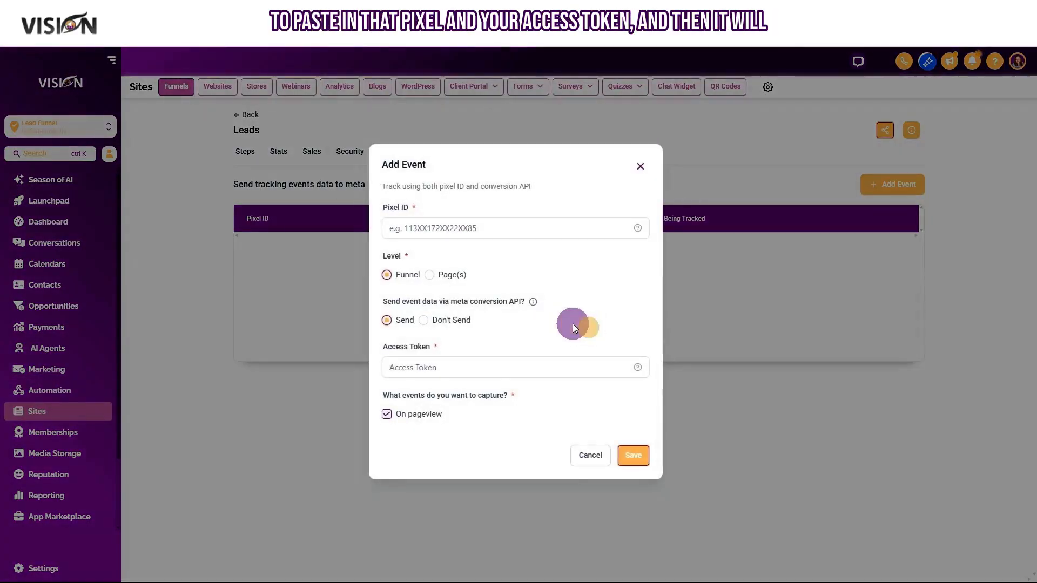